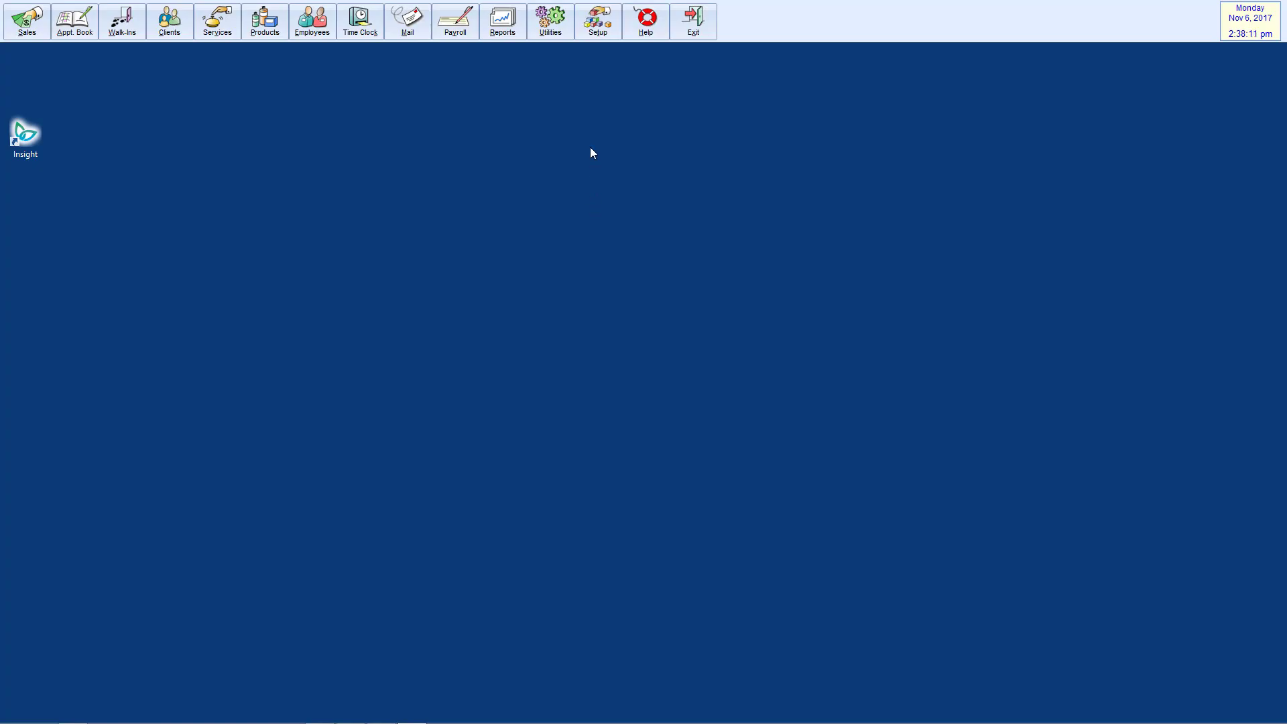
Open System Setup with the password and go to the Tanning defaults page
{"action": "left_click", "coordinate": [590, 28]}
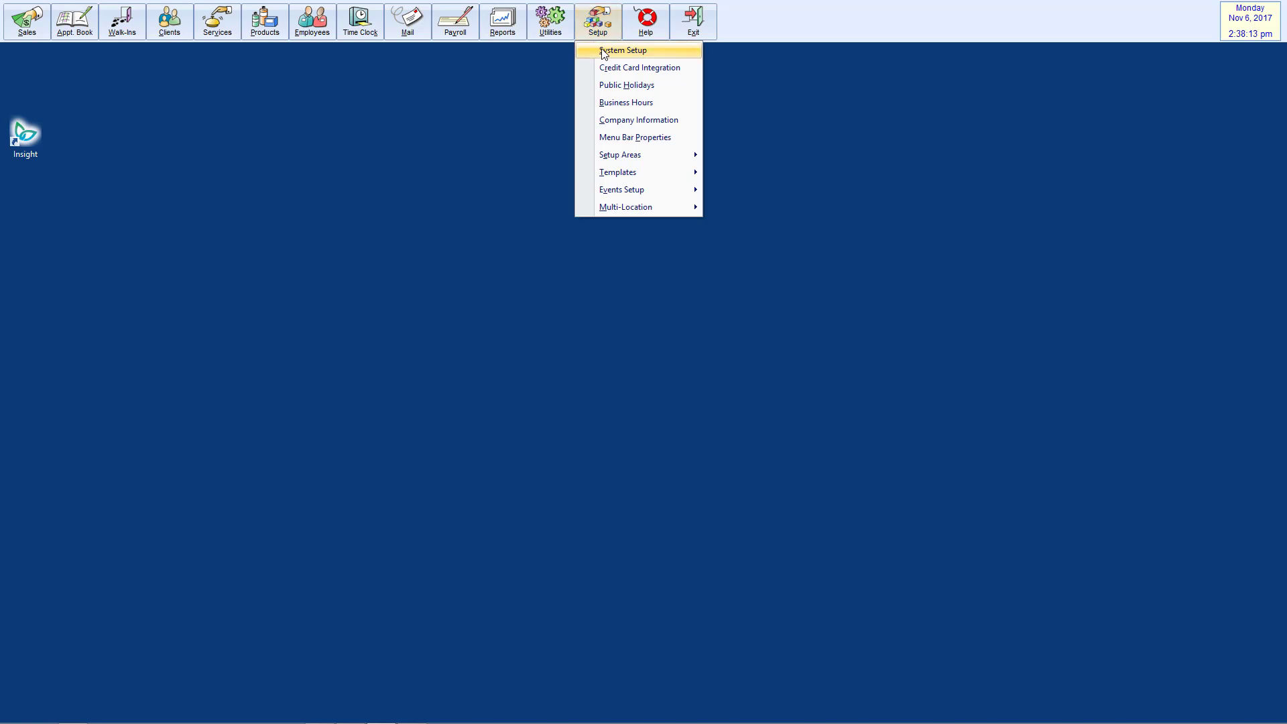
{"action": "left_click", "coordinate": [602, 49]}
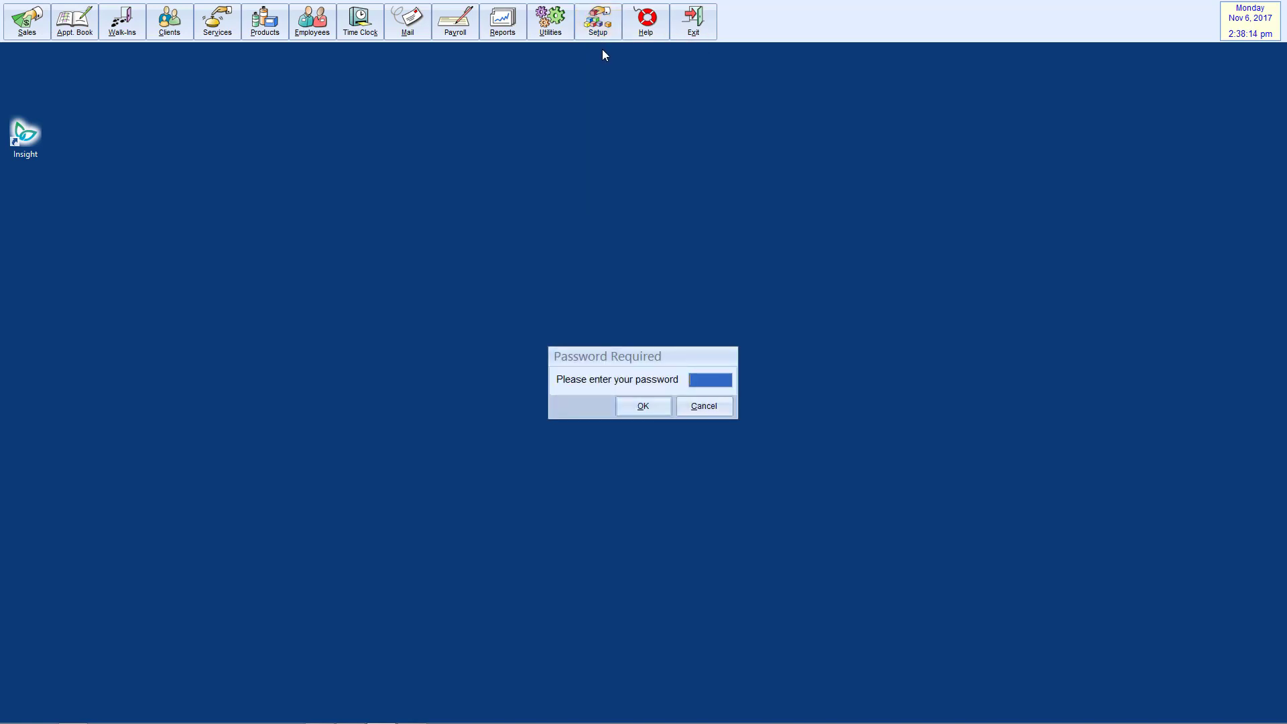
{"action": "key", "text": "Return"}
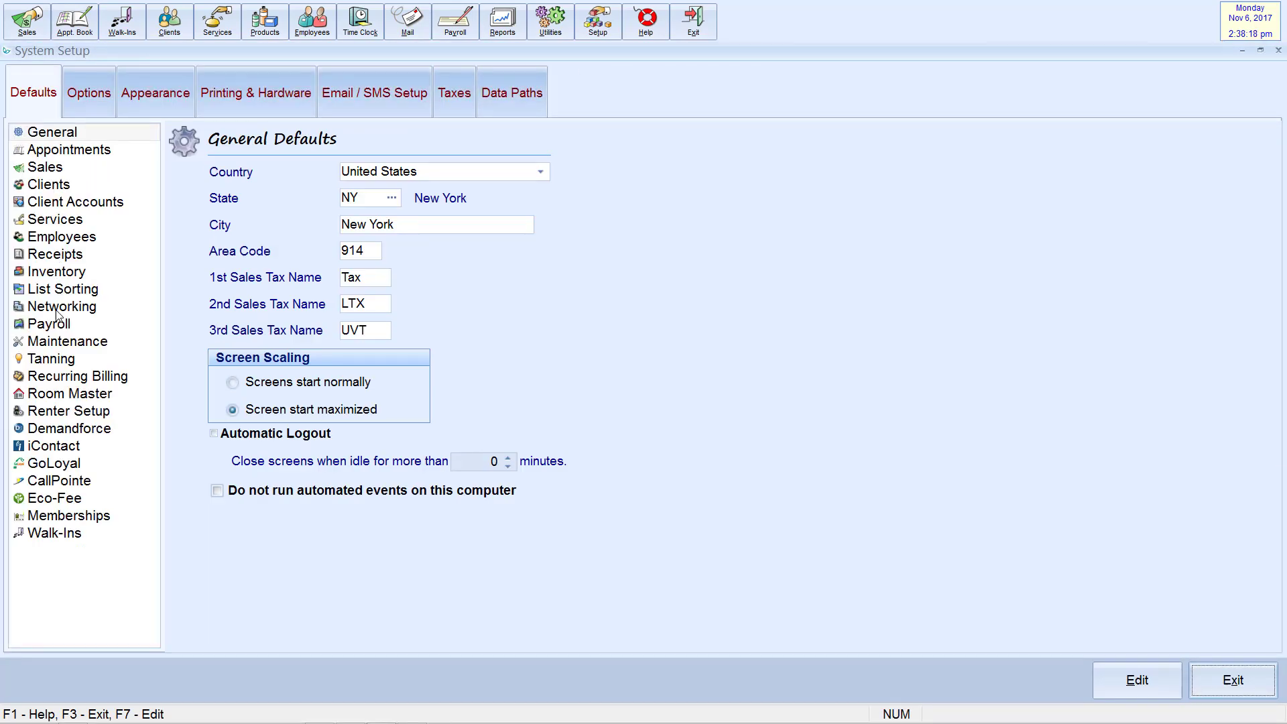
{"action": "left_click", "coordinate": [51, 364]}
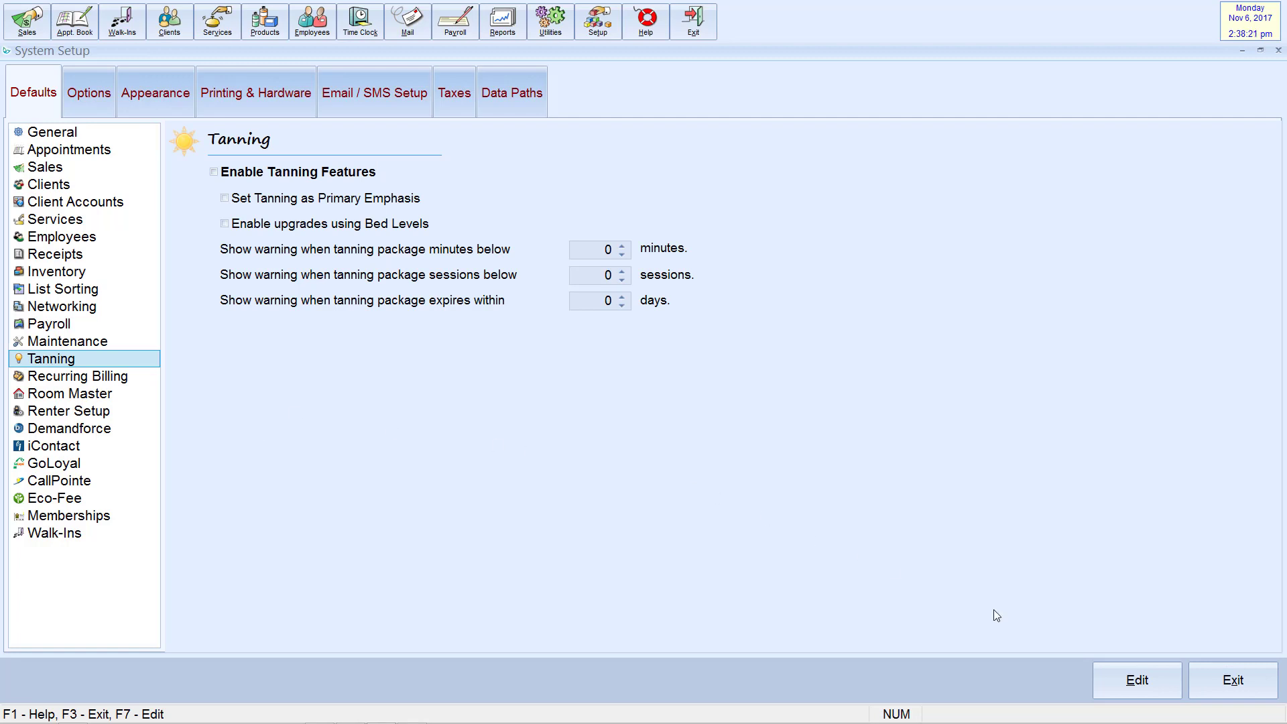
Edit the Tanning defaults and tick Enable Tanning Features
{"action": "left_click", "coordinate": [1120, 689]}
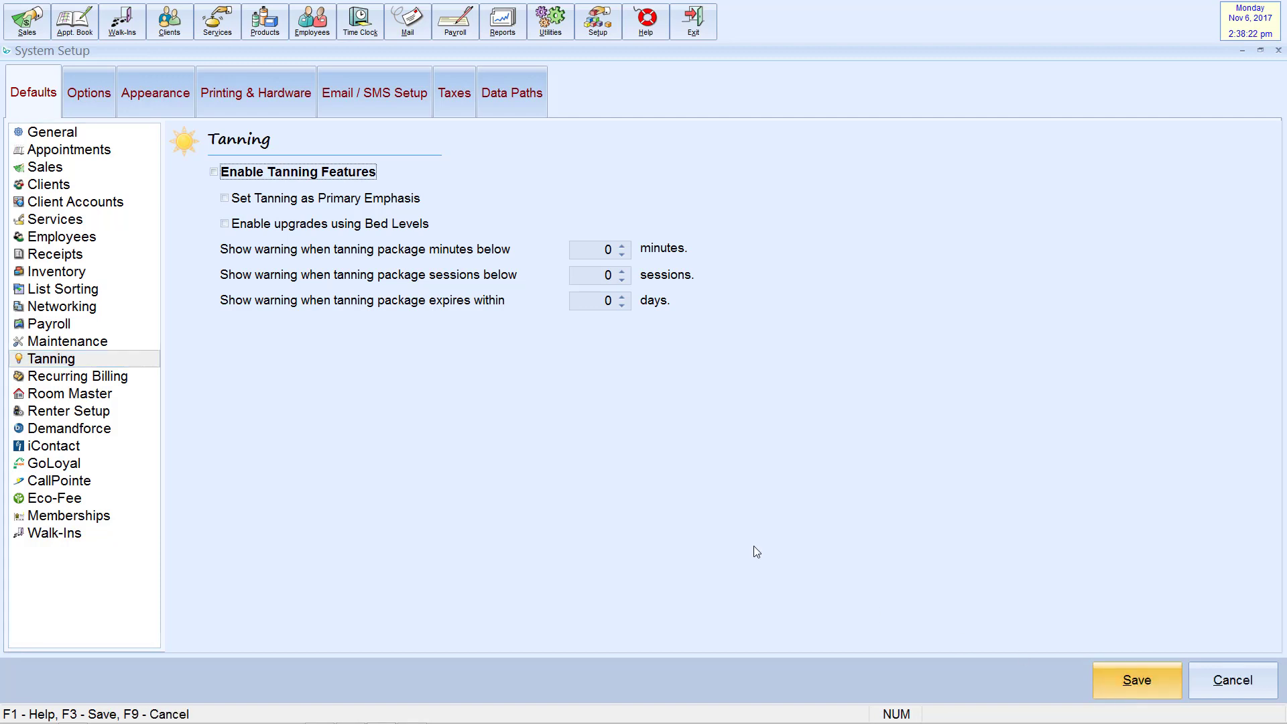
{"action": "left_click", "coordinate": [217, 175]}
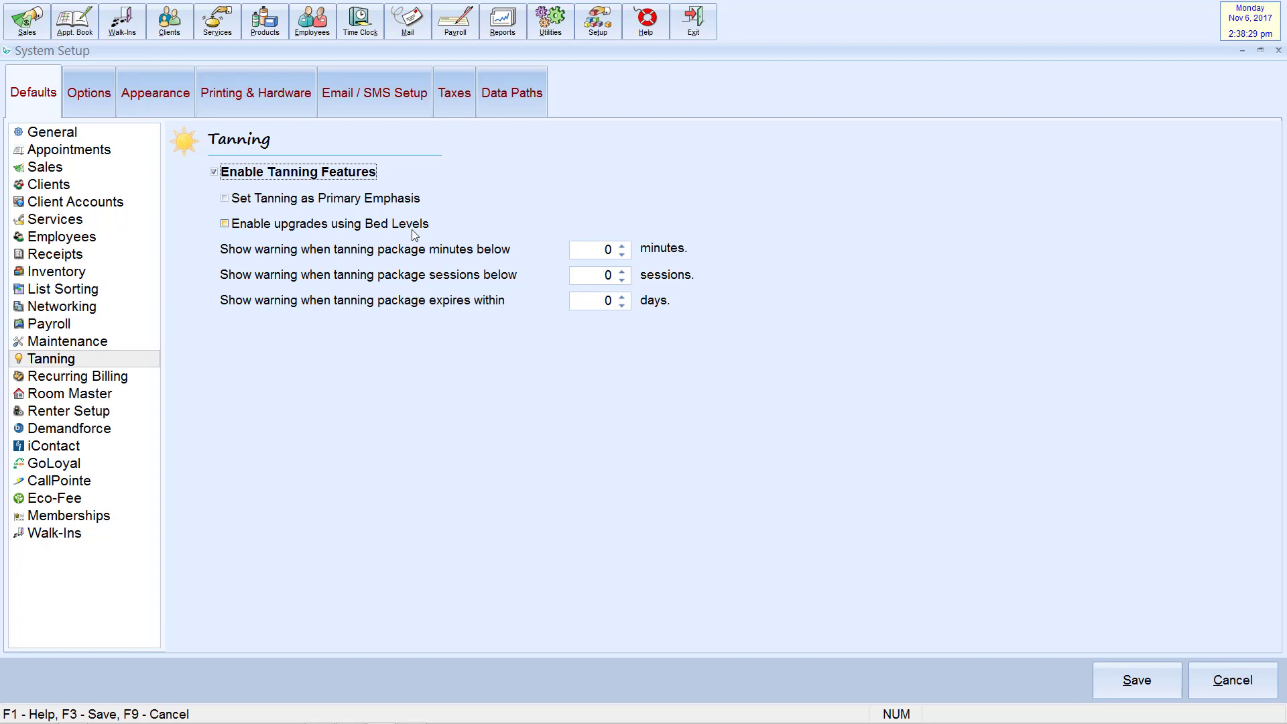
Make tanning the primary emphasis and set package warnings to 10 minutes, 2 sessions, 5 days
{"action": "left_click", "coordinate": [225, 199]}
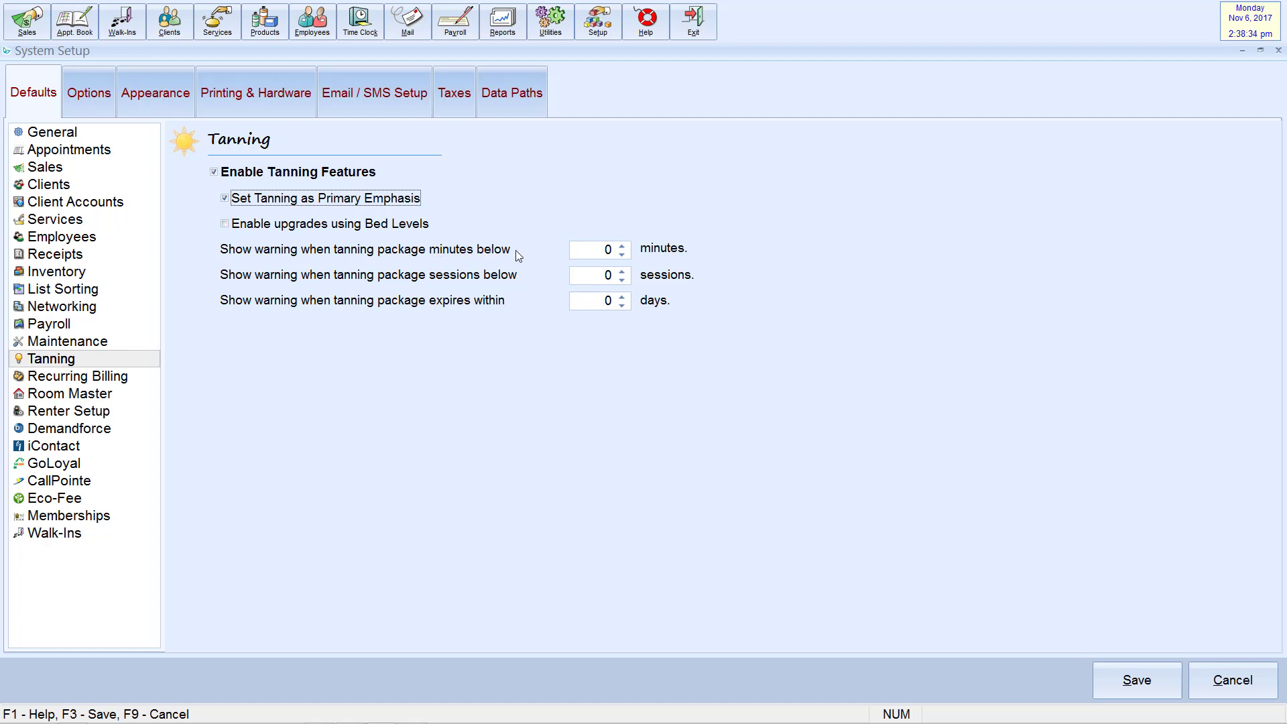
{"action": "left_click", "coordinate": [623, 245]}
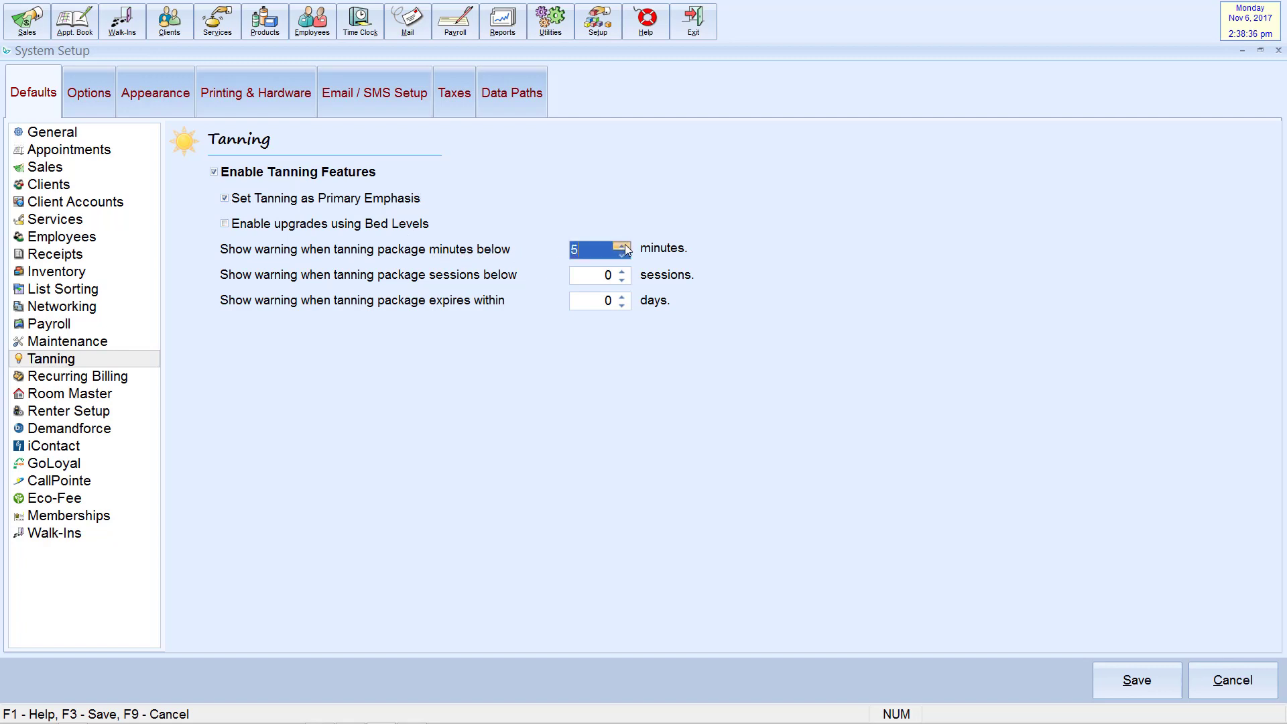
{"action": "left_click", "coordinate": [624, 246]}
{"action": "left_click", "coordinate": [624, 245]}
{"action": "left_click", "coordinate": [624, 245]}
{"action": "left_click", "coordinate": [622, 273]}
{"action": "left_click", "coordinate": [623, 272]}
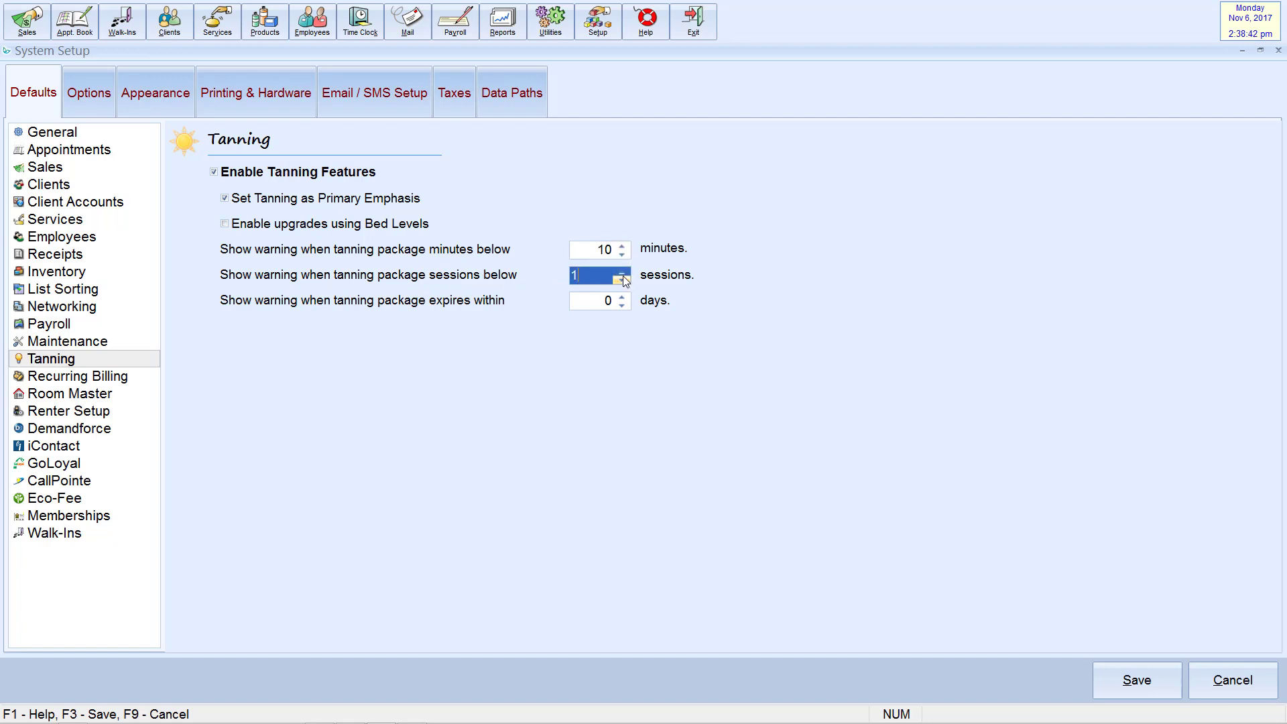
{"action": "left_click", "coordinate": [622, 273]}
{"action": "left_click", "coordinate": [623, 297]}
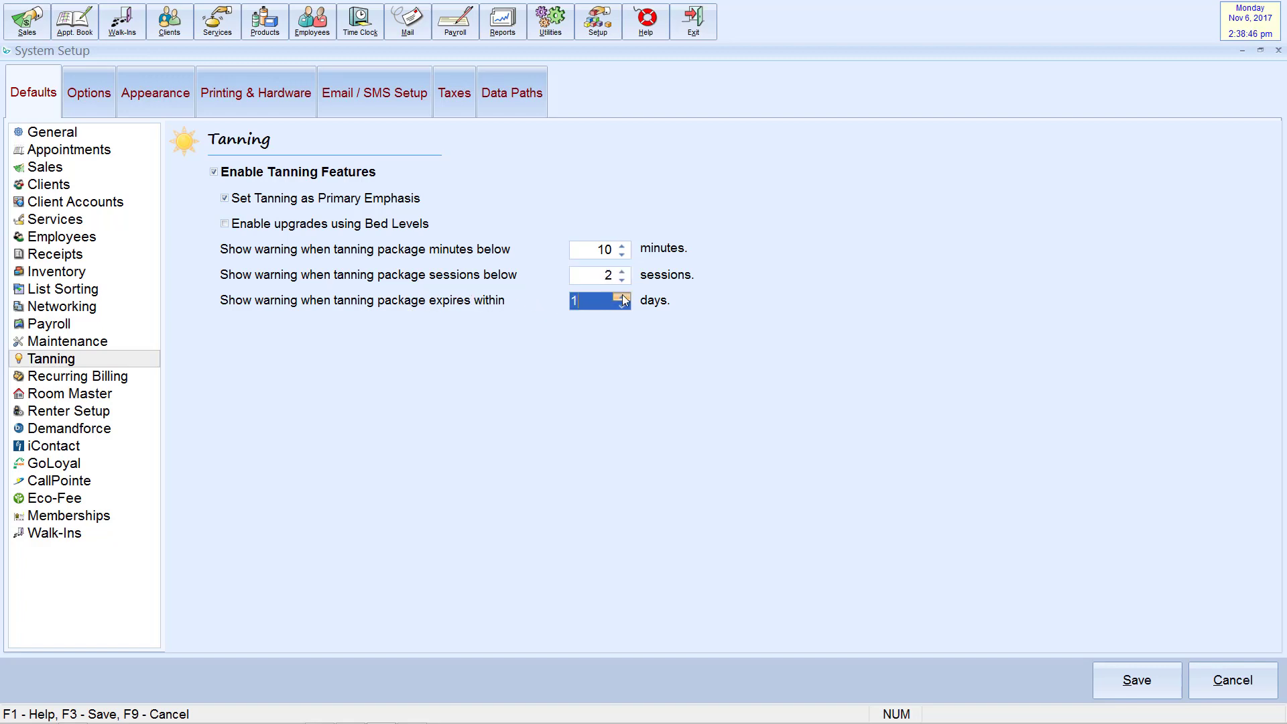
{"action": "left_click", "coordinate": [622, 297]}
{"action": "left_click", "coordinate": [622, 297]}
{"action": "left_click", "coordinate": [622, 297]}
{"action": "left_click", "coordinate": [622, 297]}
Save the tanning defaults and open Tanning Bed Setup, unlocking it with the password
{"action": "left_click", "coordinate": [1116, 679]}
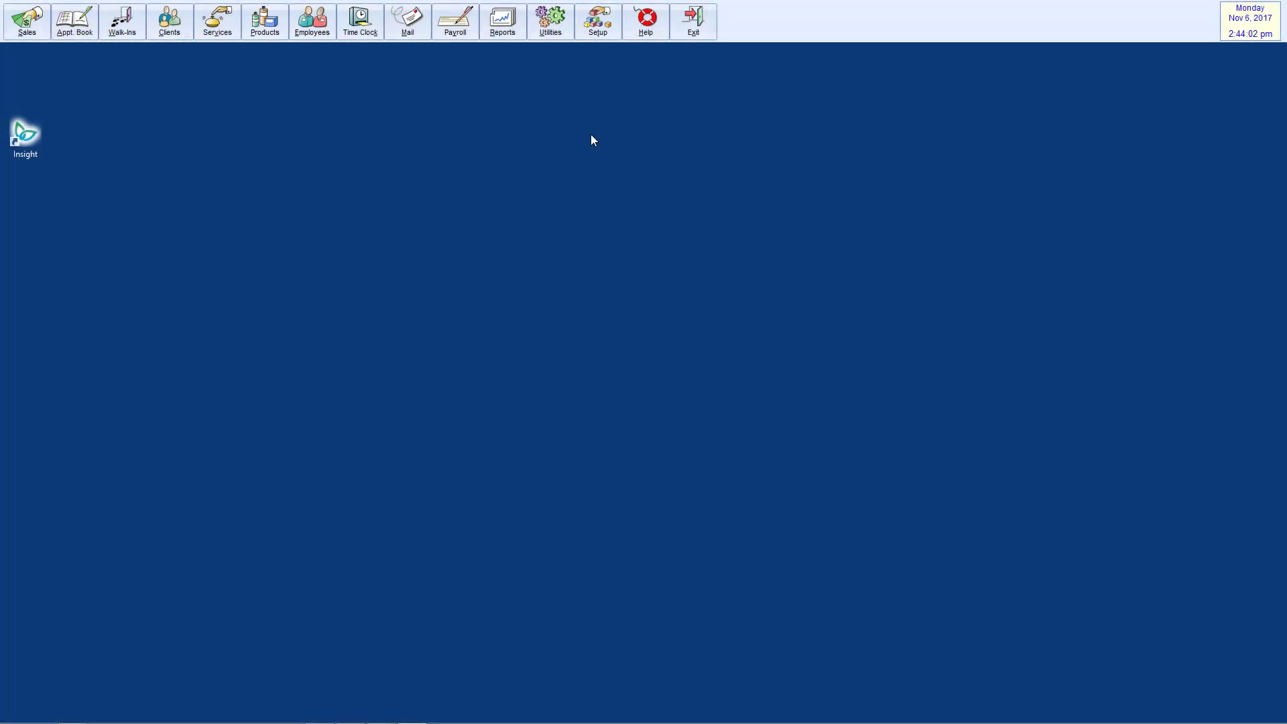
{"action": "left_click", "coordinate": [609, 35]}
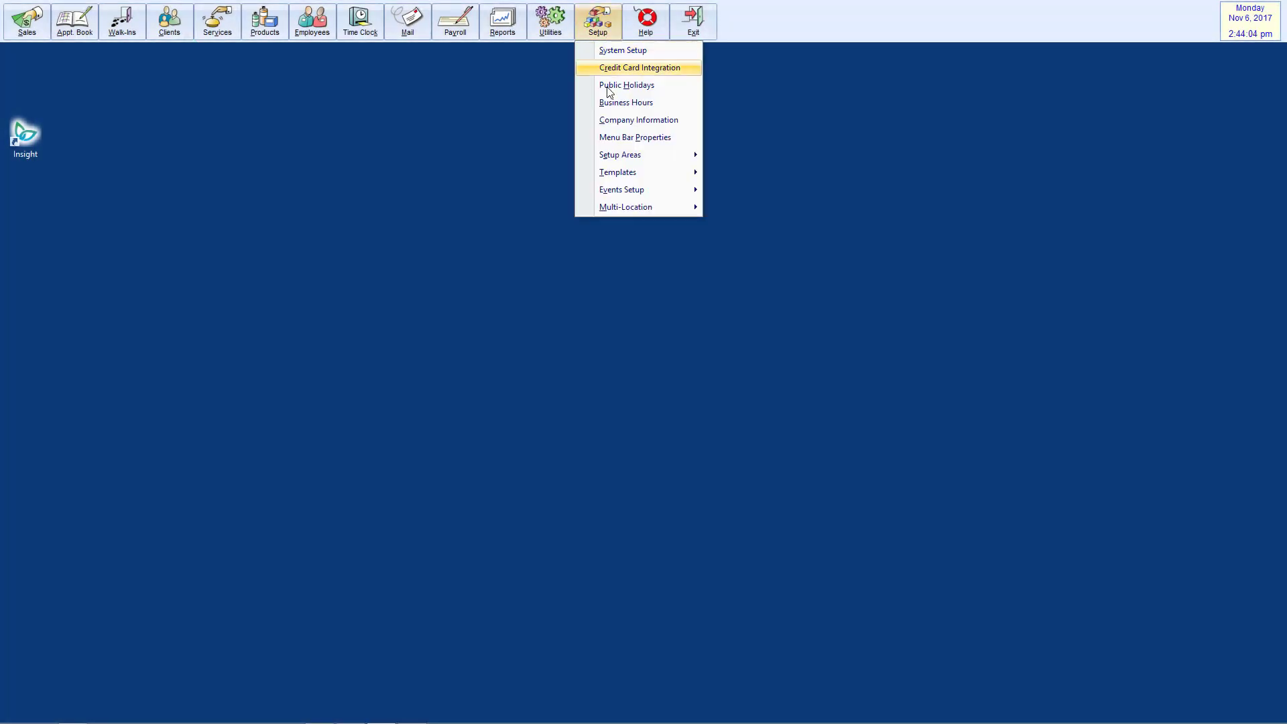
{"action": "mouse_move", "coordinate": [629, 158]}
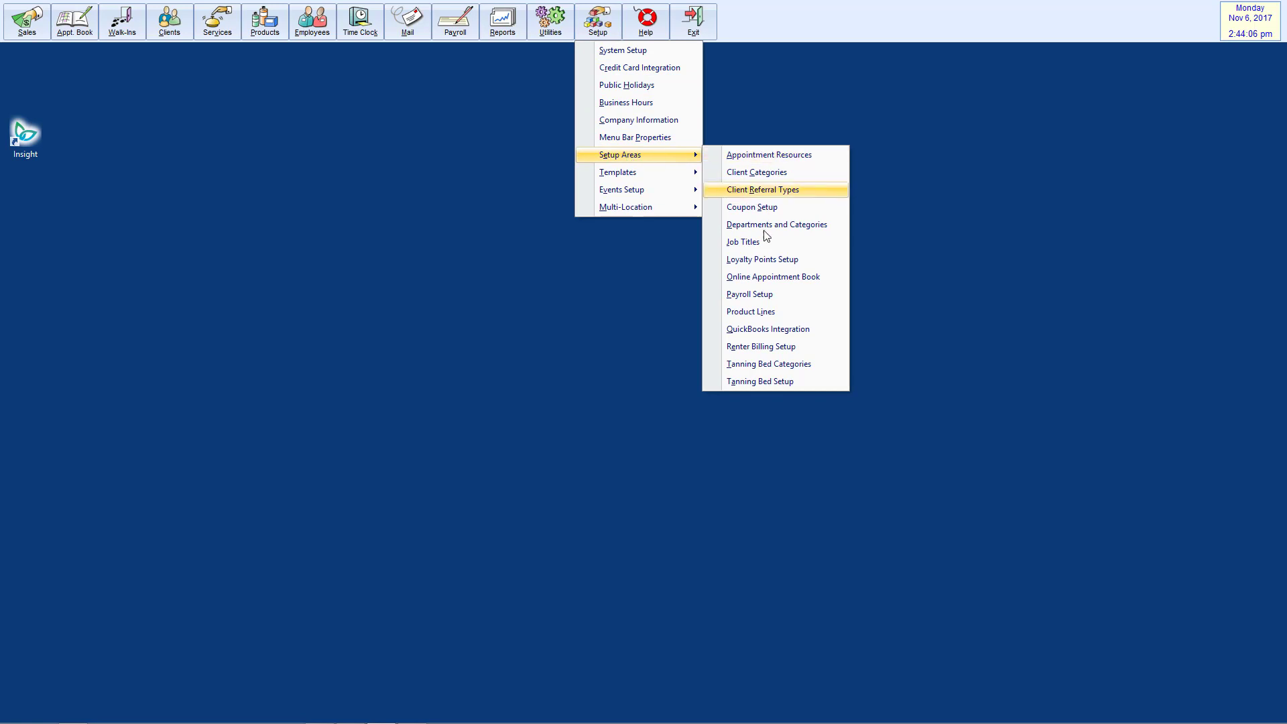
{"action": "left_click", "coordinate": [775, 382]}
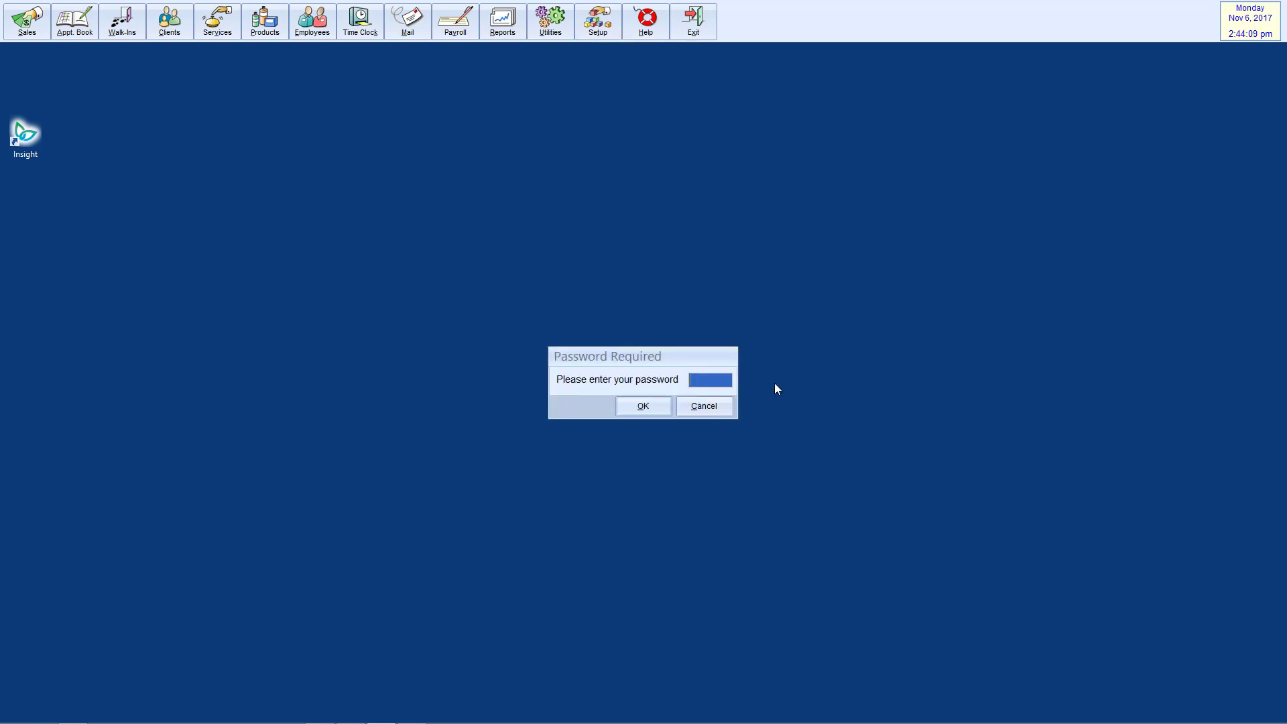
{"action": "key", "text": "Return"}
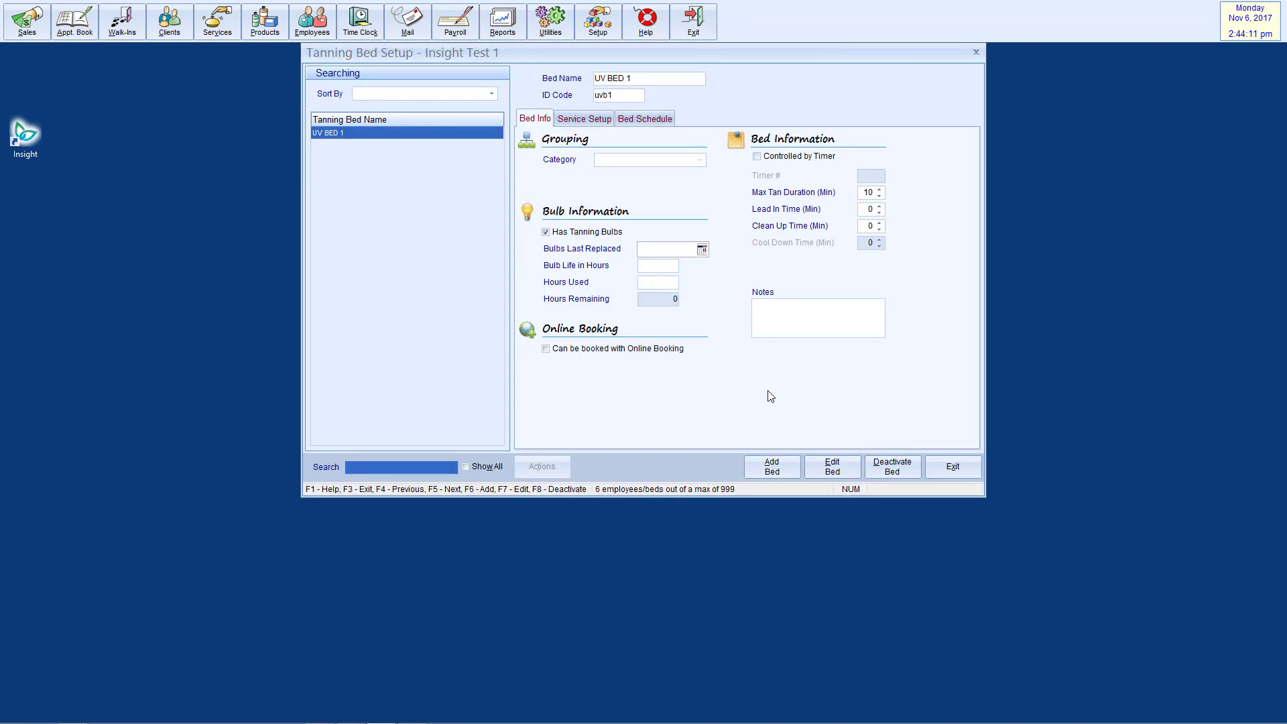
Add a new tanning bed named 'UV BED 2' with ID code 'UVB2'
{"action": "left_click", "coordinate": [781, 467]}
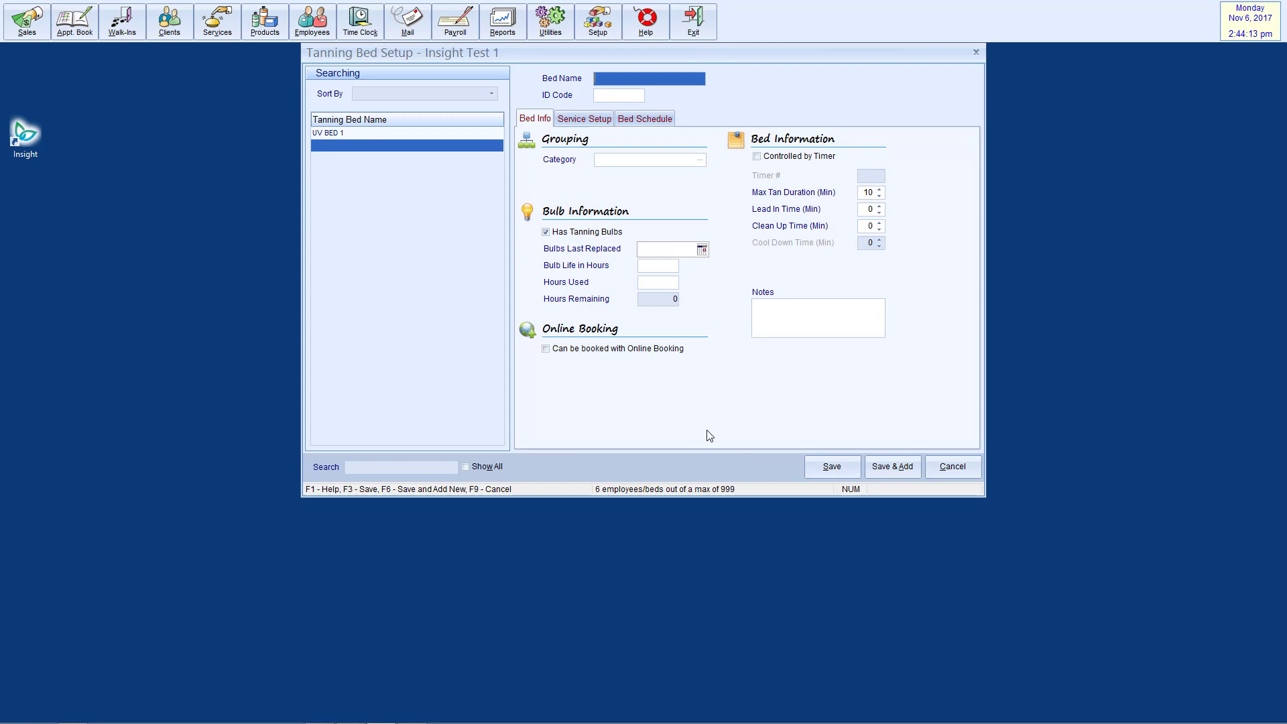
{"action": "type", "text": "UV BED 2"}
{"action": "left_click", "coordinate": [621, 99]}
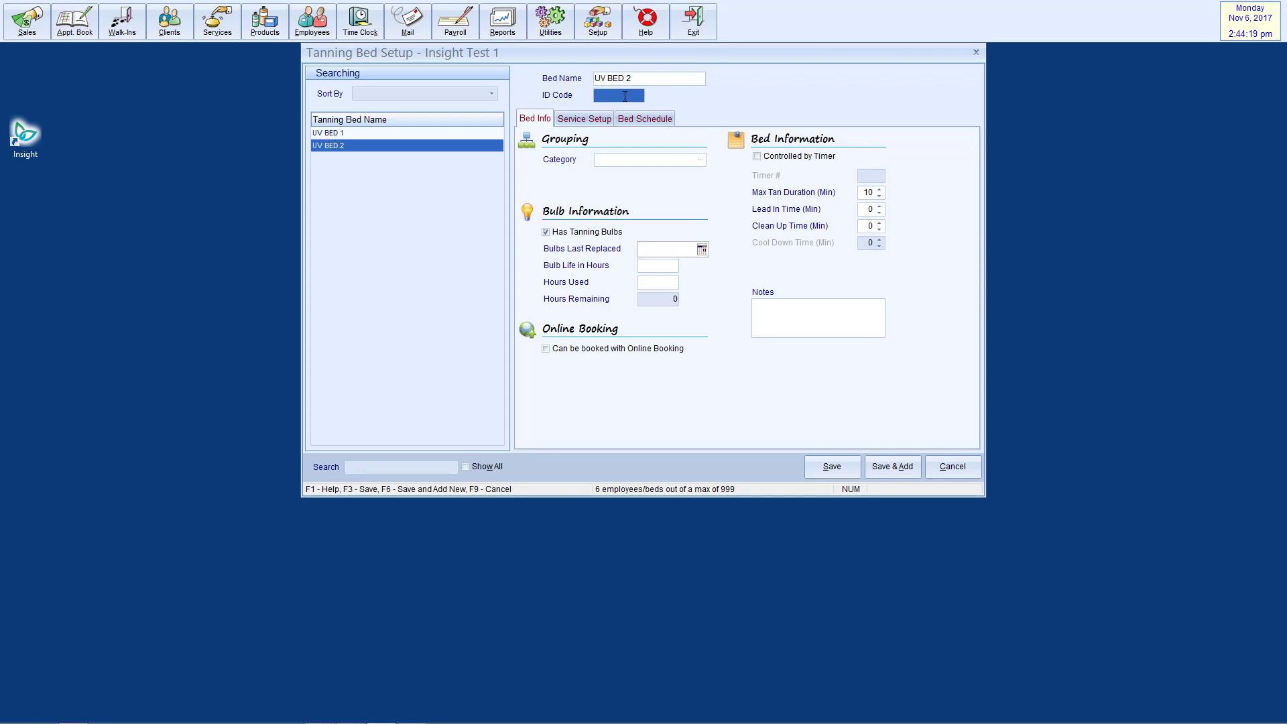
{"action": "type", "text": "UVB2"}
Choose Standard UV Bed as UV BED 2's category from the category lookup
{"action": "left_click", "coordinate": [701, 161]}
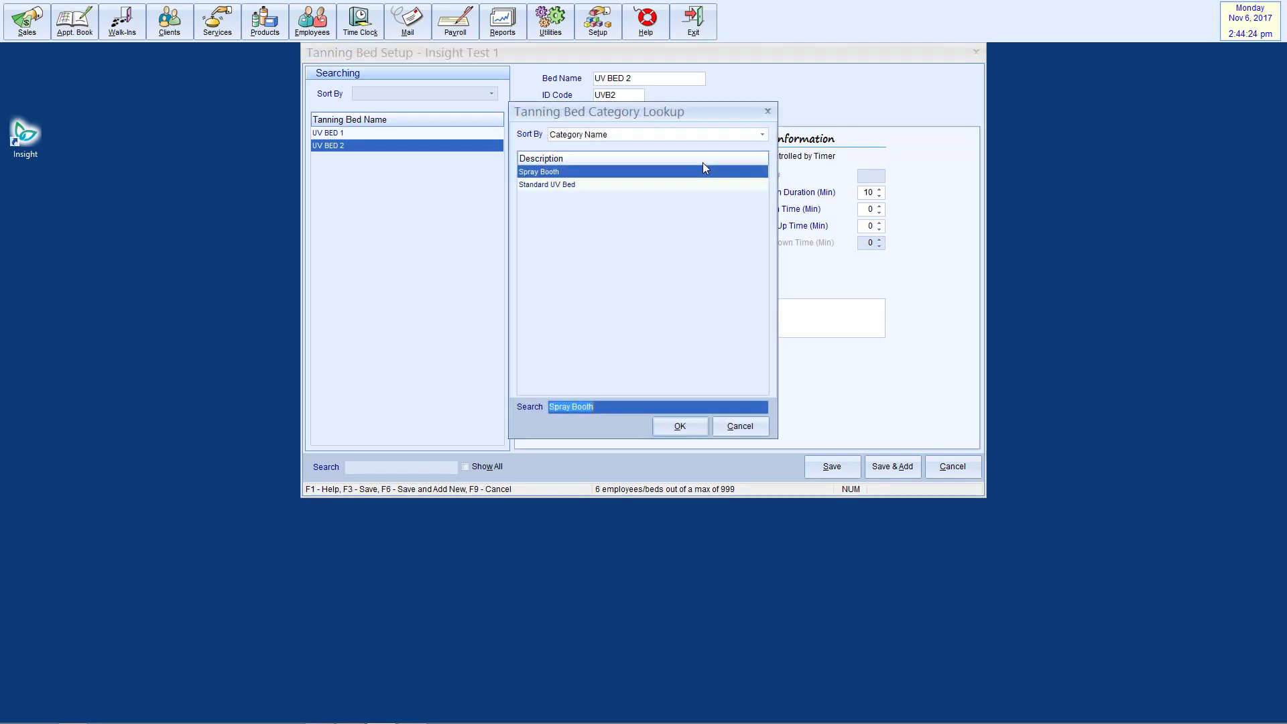
{"action": "double_click", "coordinate": [563, 182]}
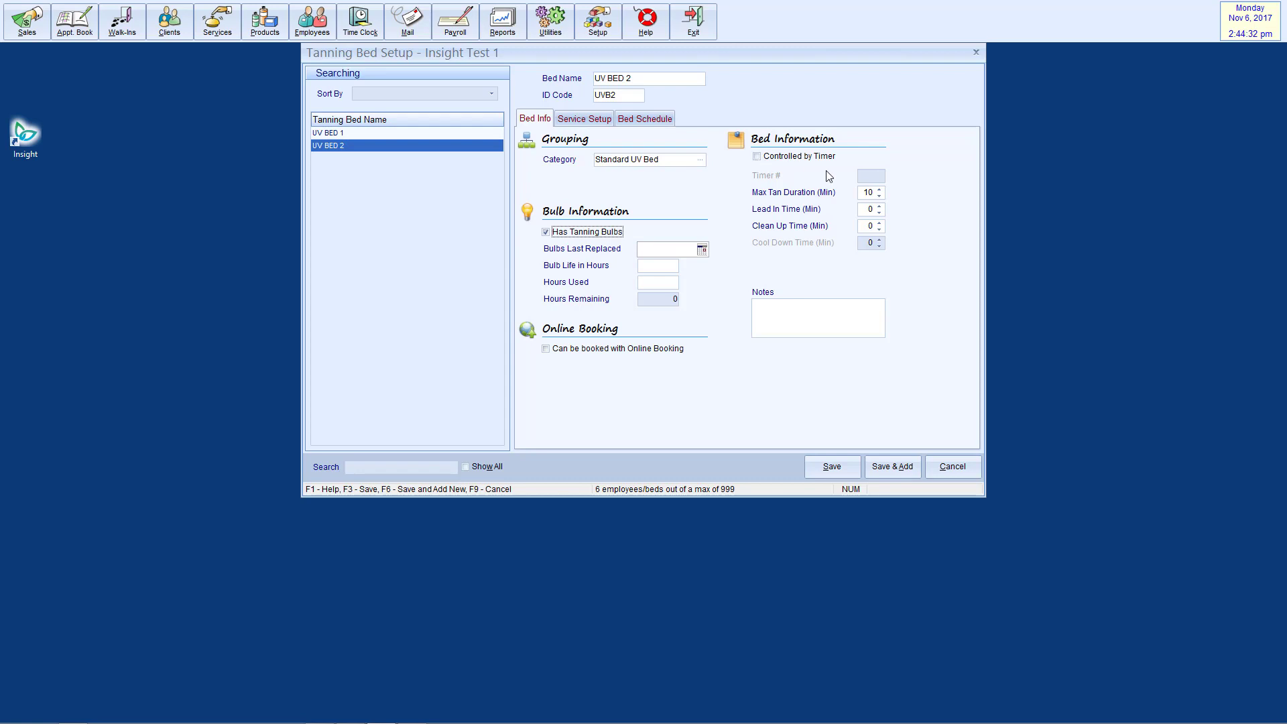
{"action": "left_click", "coordinate": [868, 194]}
{"action": "left_click", "coordinate": [870, 213]}
{"action": "left_click", "coordinate": [869, 226]}
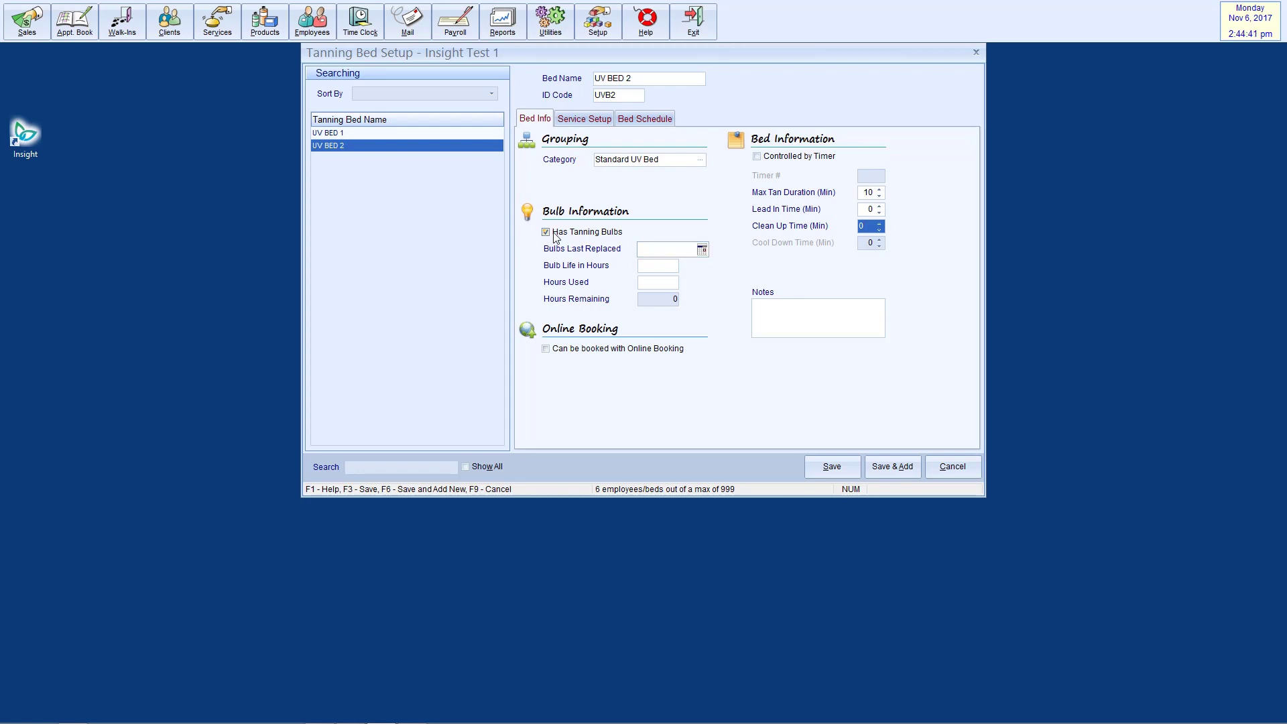
{"action": "left_click", "coordinate": [658, 245]}
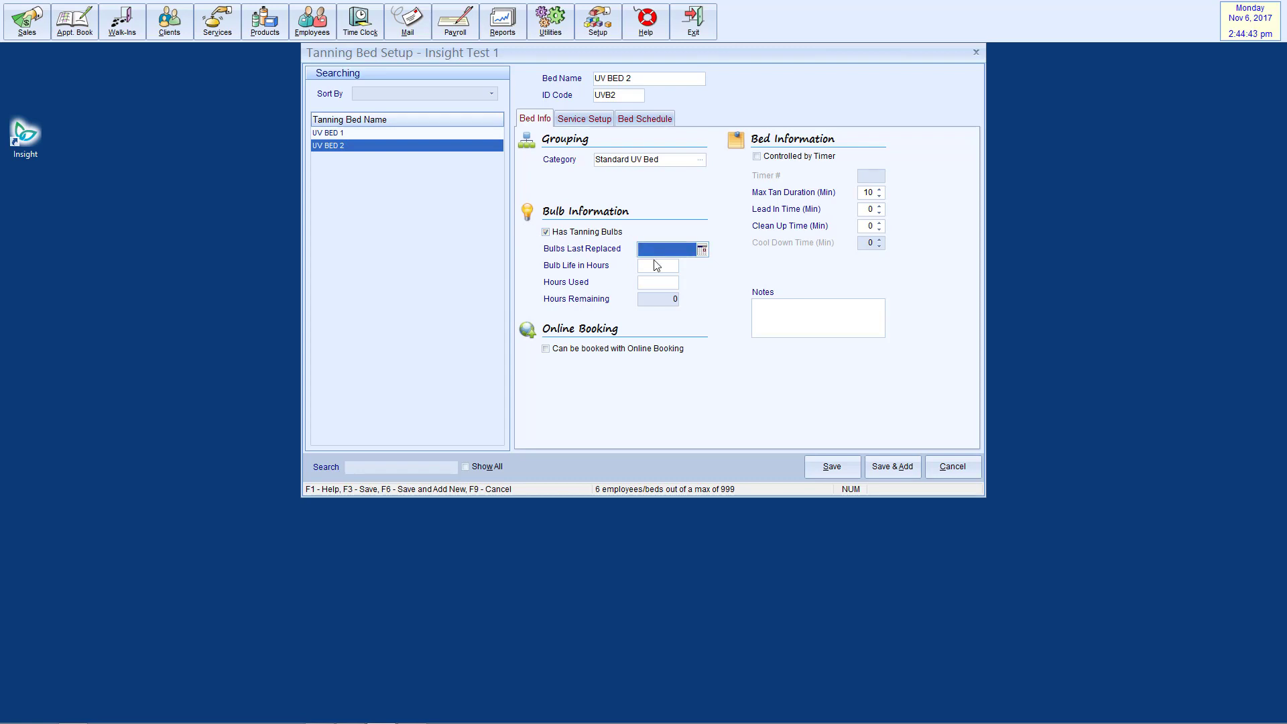
{"action": "left_click", "coordinate": [654, 268]}
{"action": "left_click", "coordinate": [652, 283]}
Enable Can be booked with Online Booking for UV BED 2 and save the bed
{"action": "left_click", "coordinate": [782, 310]}
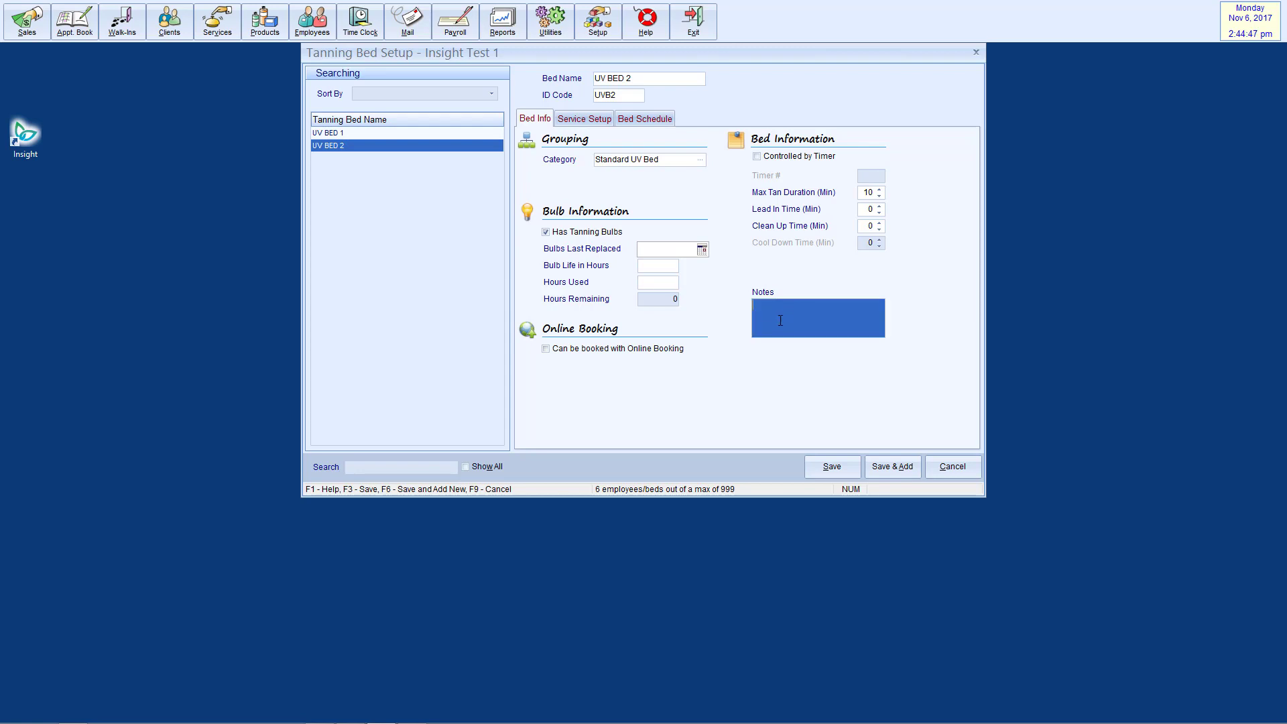
{"action": "left_click", "coordinate": [547, 349]}
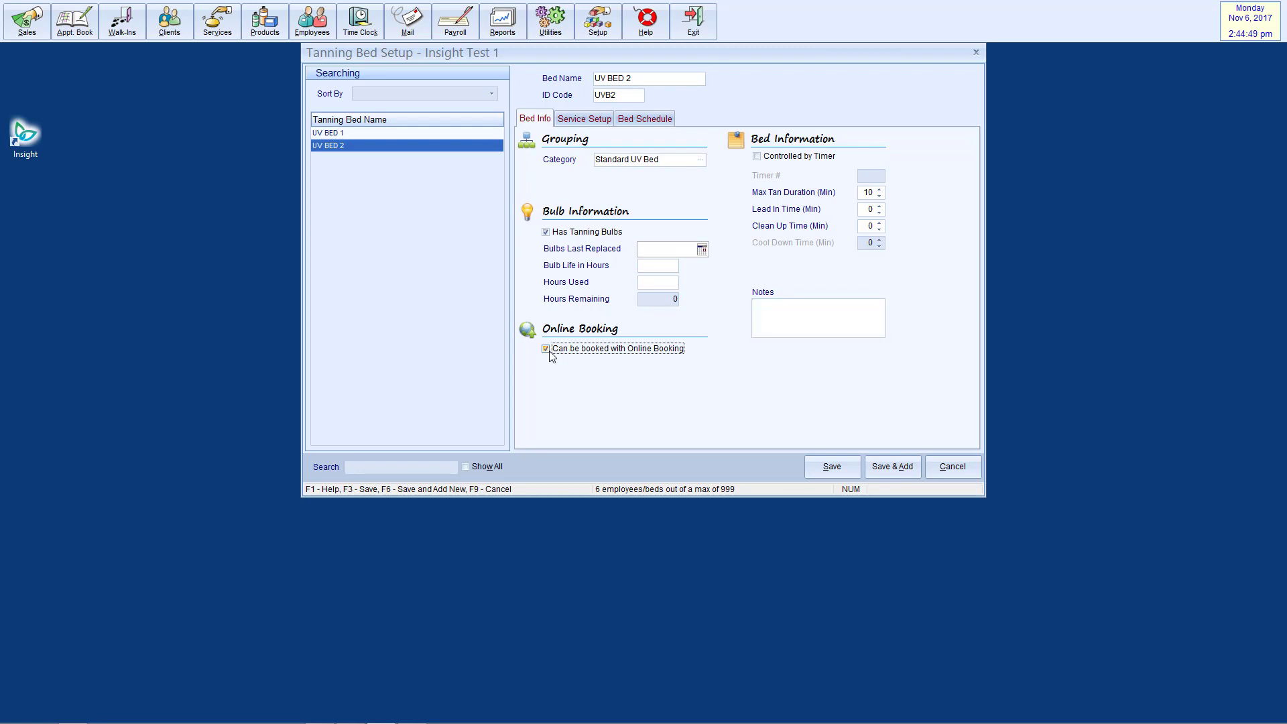
{"action": "left_click", "coordinate": [550, 351]}
{"action": "left_click", "coordinate": [838, 467]}
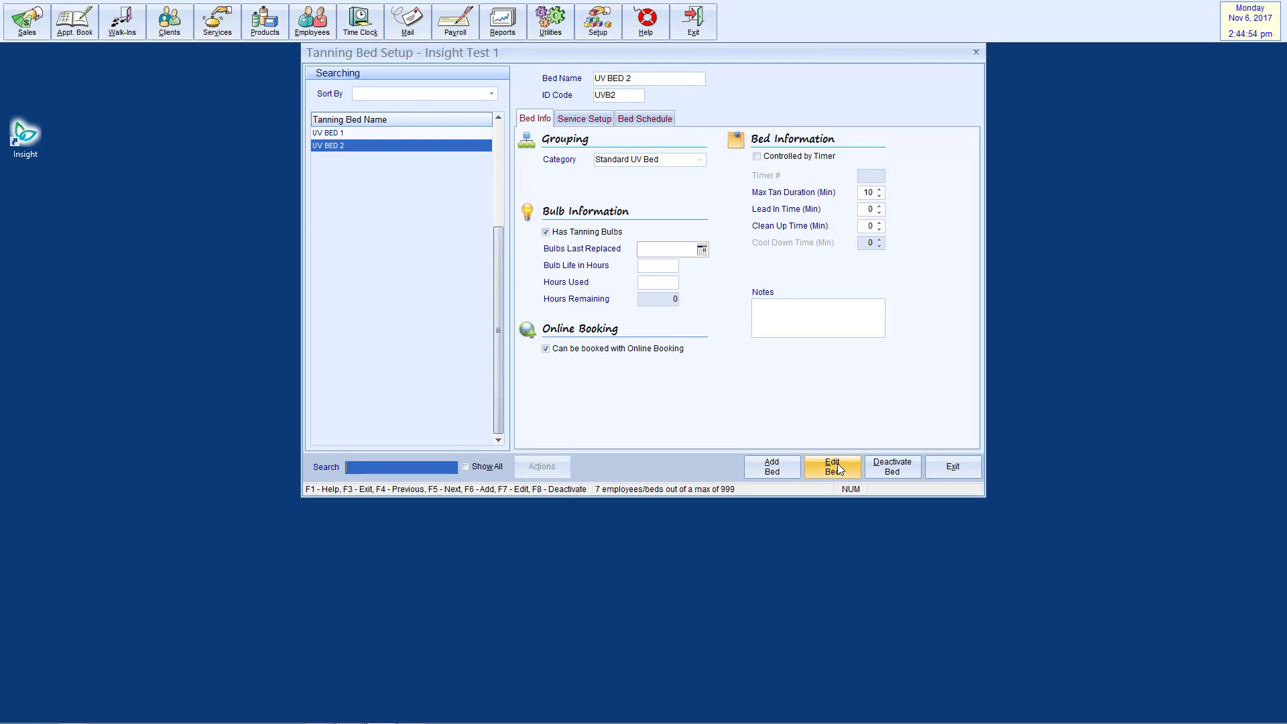
In Service Setup, untick SPRAY TAN's eligibility for UV BED 2 and apply it
{"action": "left_click", "coordinate": [590, 121]}
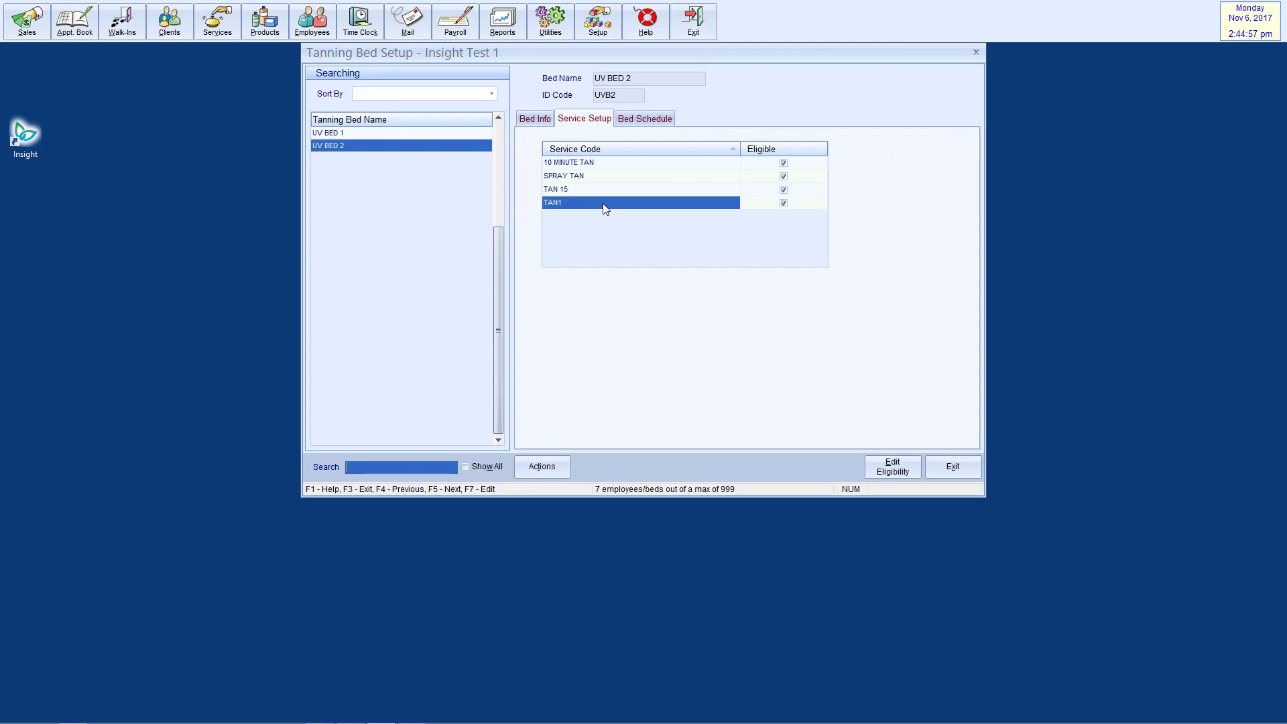
{"action": "left_click", "coordinate": [895, 476]}
{"action": "left_click", "coordinate": [783, 176]}
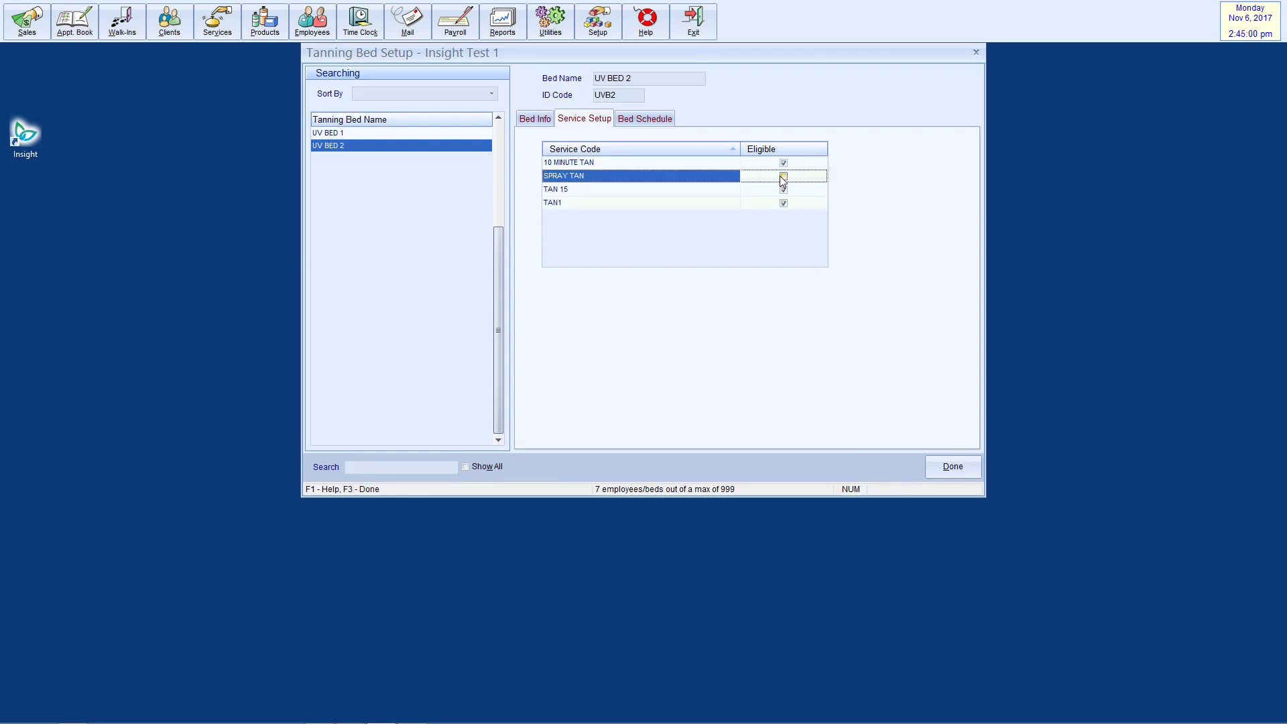
{"action": "left_click", "coordinate": [938, 473]}
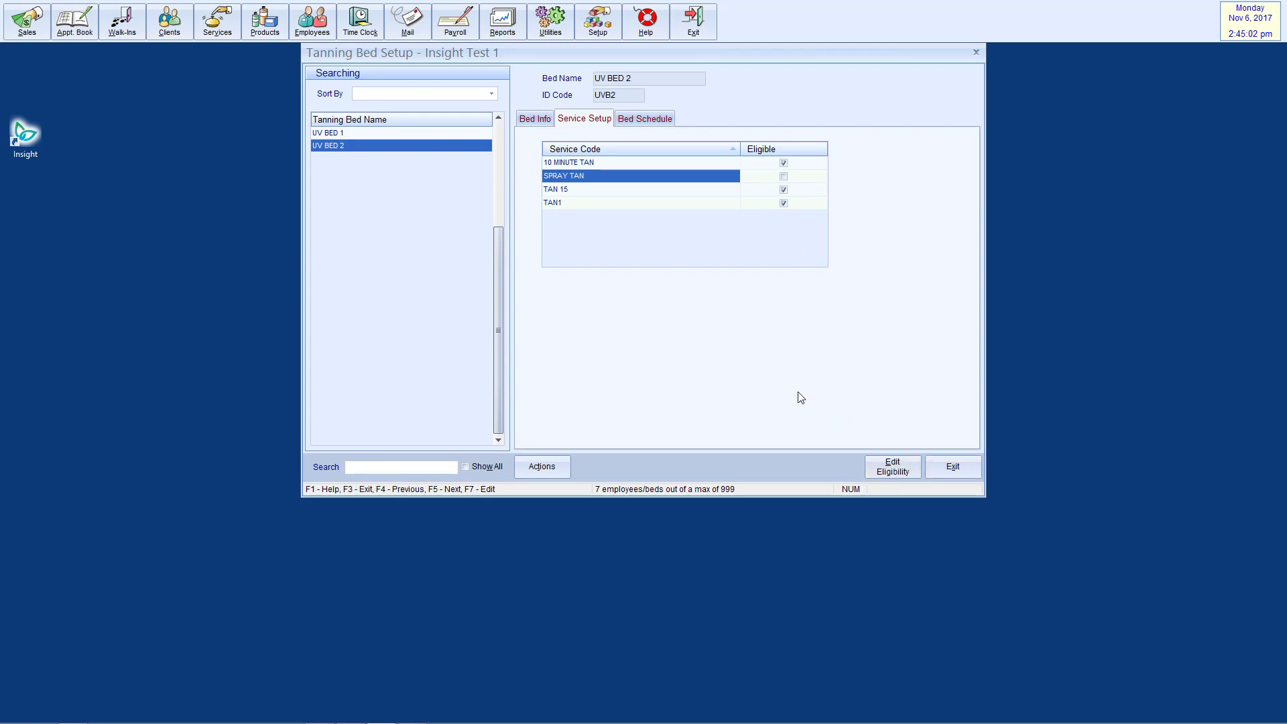
Edit UV BED 2's schedule, toggling Sunday and adjusting Monday's start time, then save it
{"action": "left_click", "coordinate": [650, 124]}
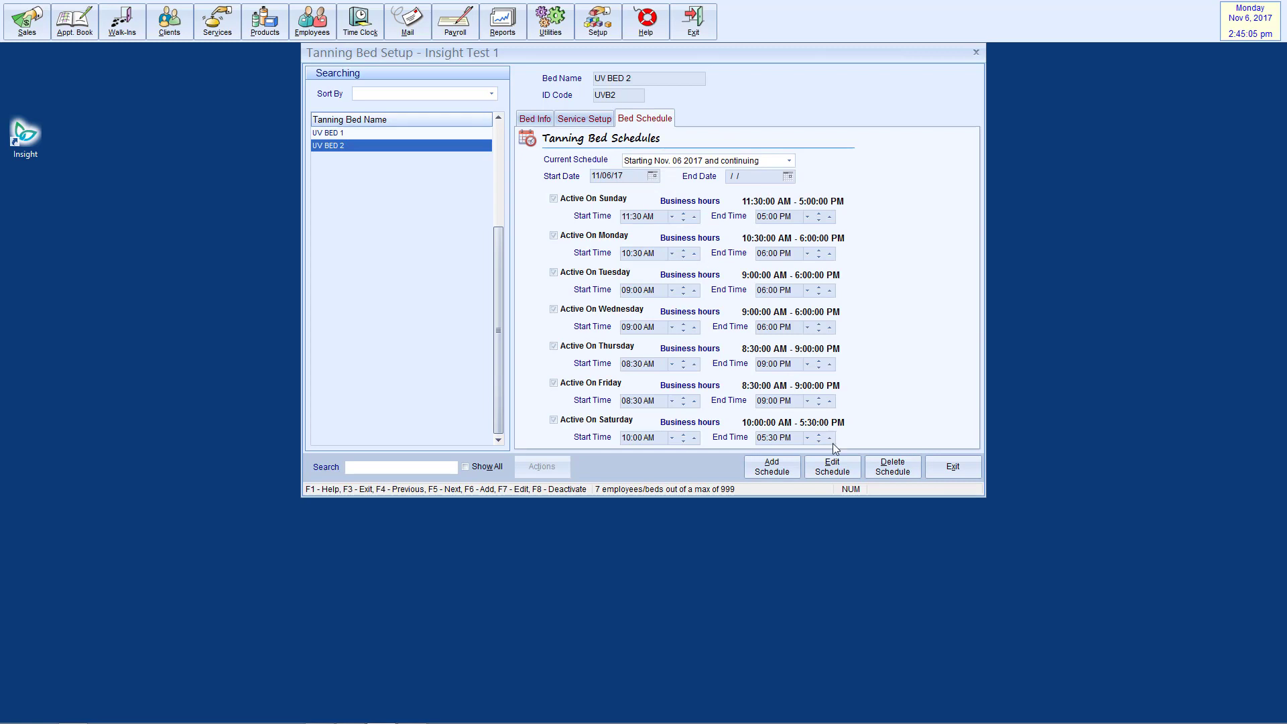
{"action": "left_click", "coordinate": [832, 467]}
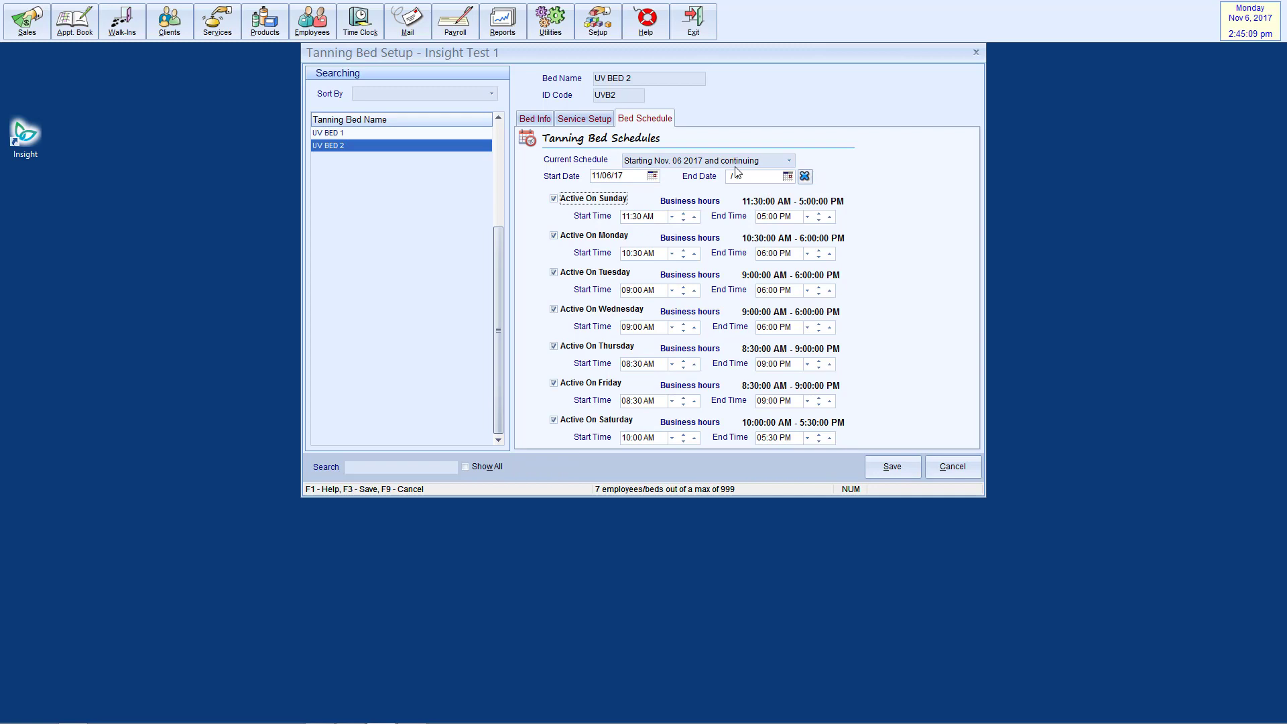
{"action": "left_click", "coordinate": [563, 205]}
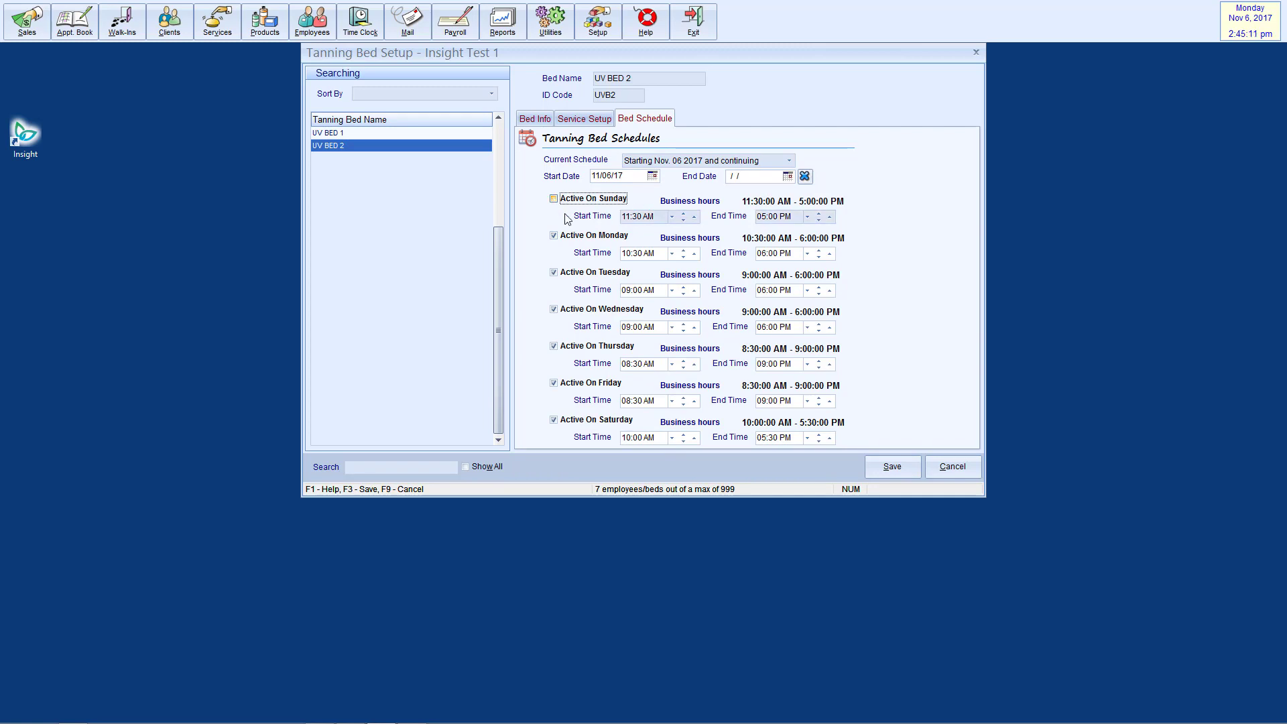
{"action": "left_click", "coordinate": [570, 205]}
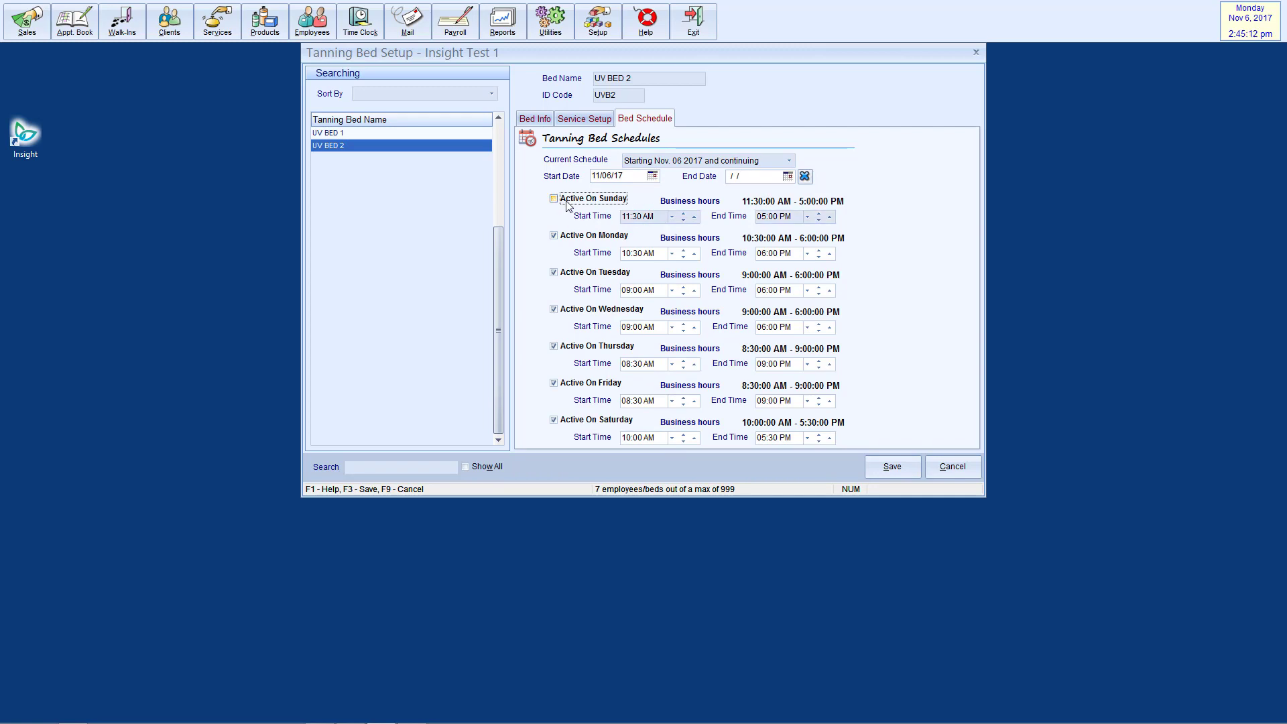
{"action": "left_click", "coordinate": [694, 254]}
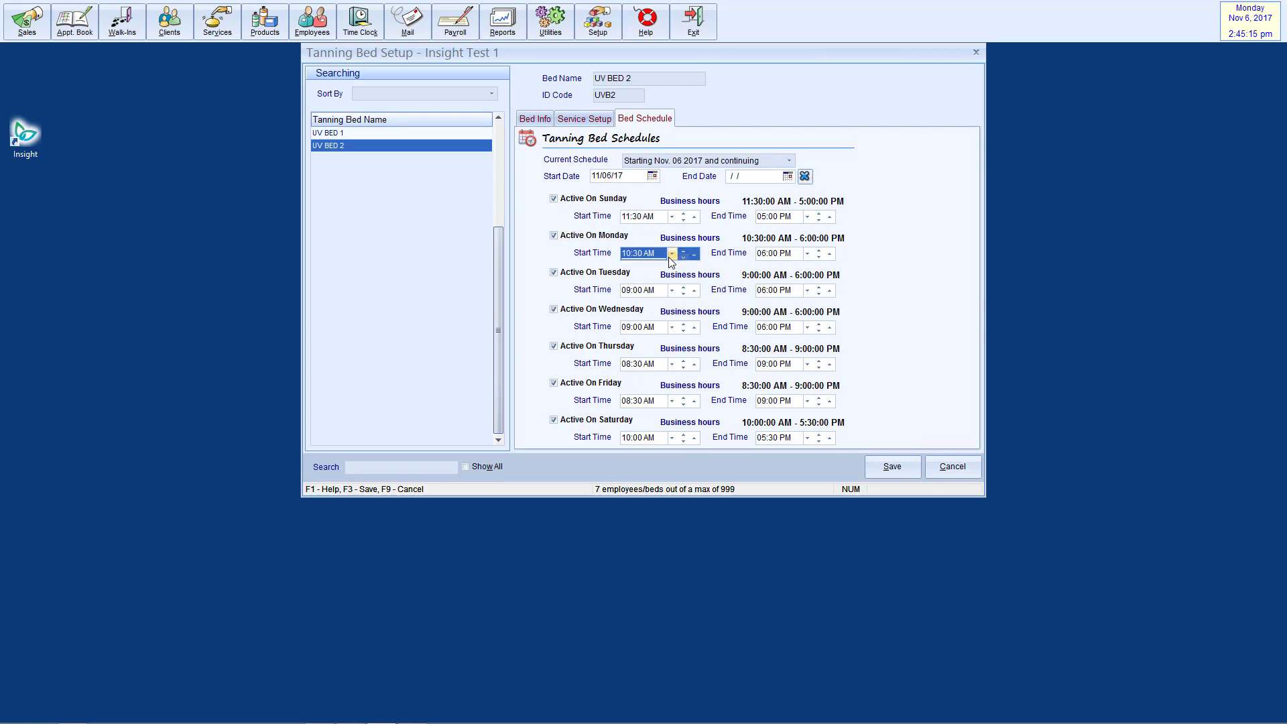
{"action": "left_click", "coordinate": [672, 254]}
{"action": "left_click", "coordinate": [671, 254]}
{"action": "left_click", "coordinate": [889, 466]}
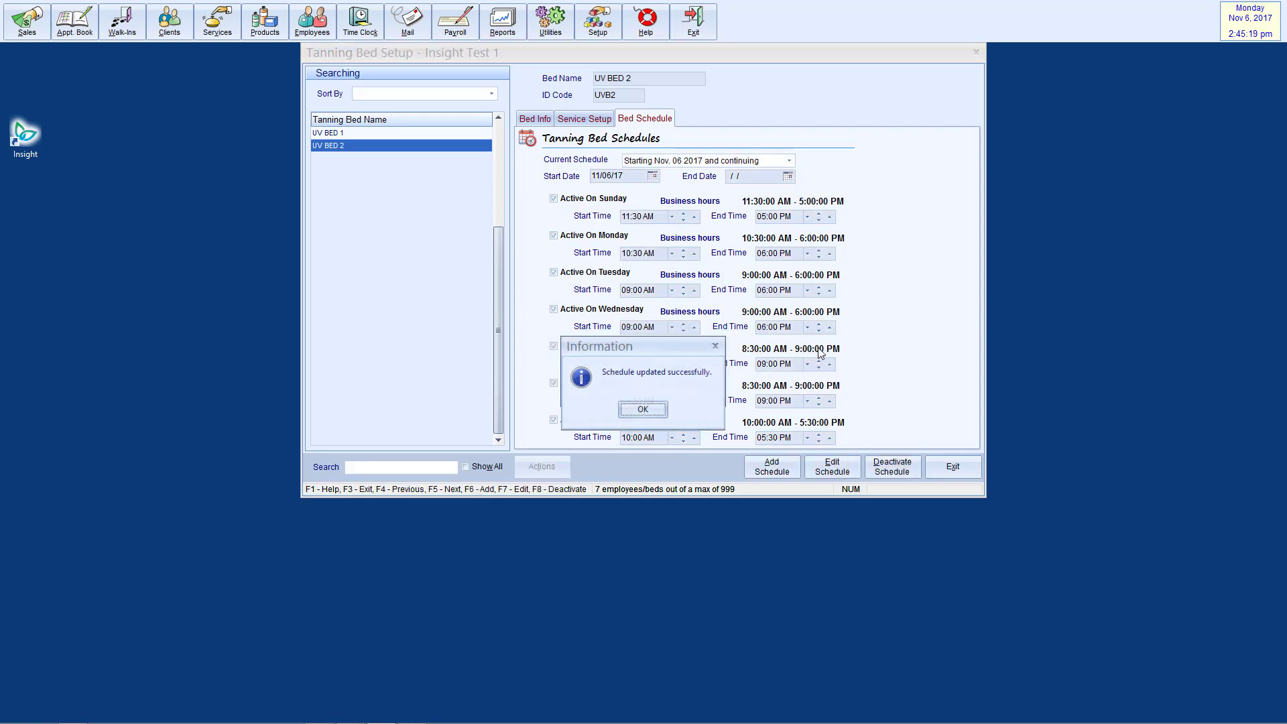
{"action": "left_click", "coordinate": [645, 410]}
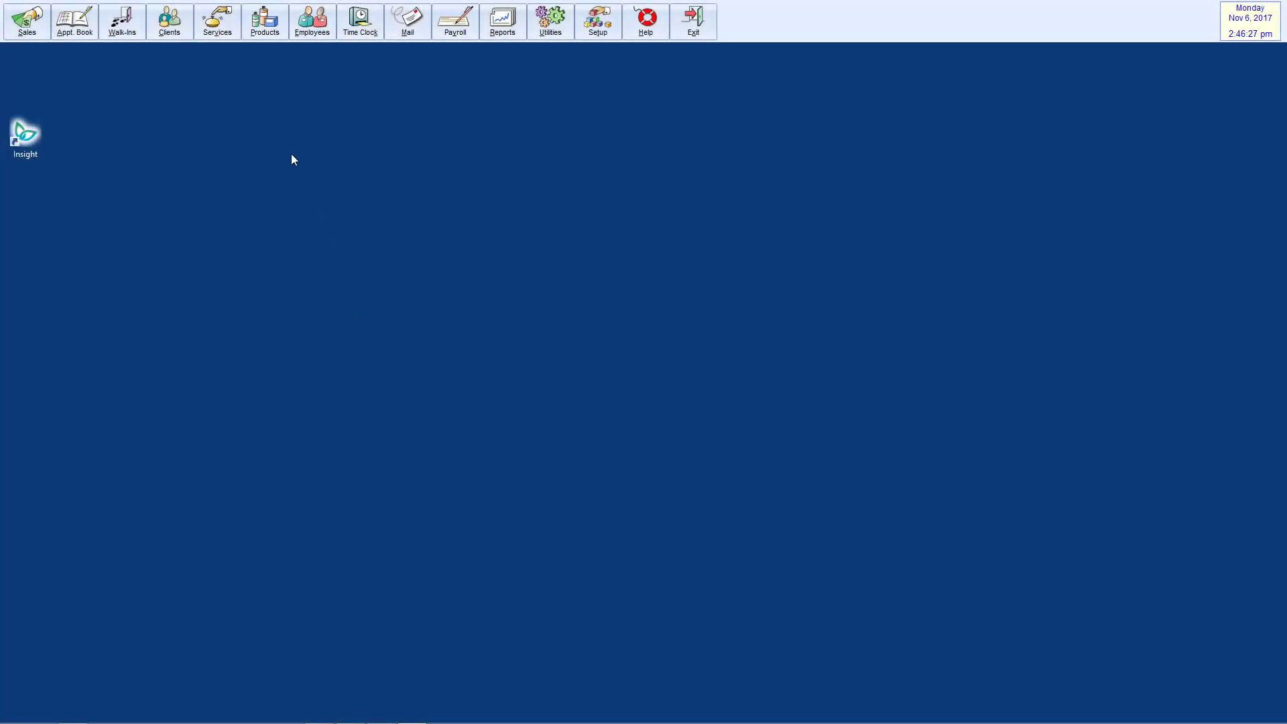
Add a tanning service coded '20 MINUTE TAN' described as '20 minute tanning visit'
{"action": "left_click", "coordinate": [221, 24]}
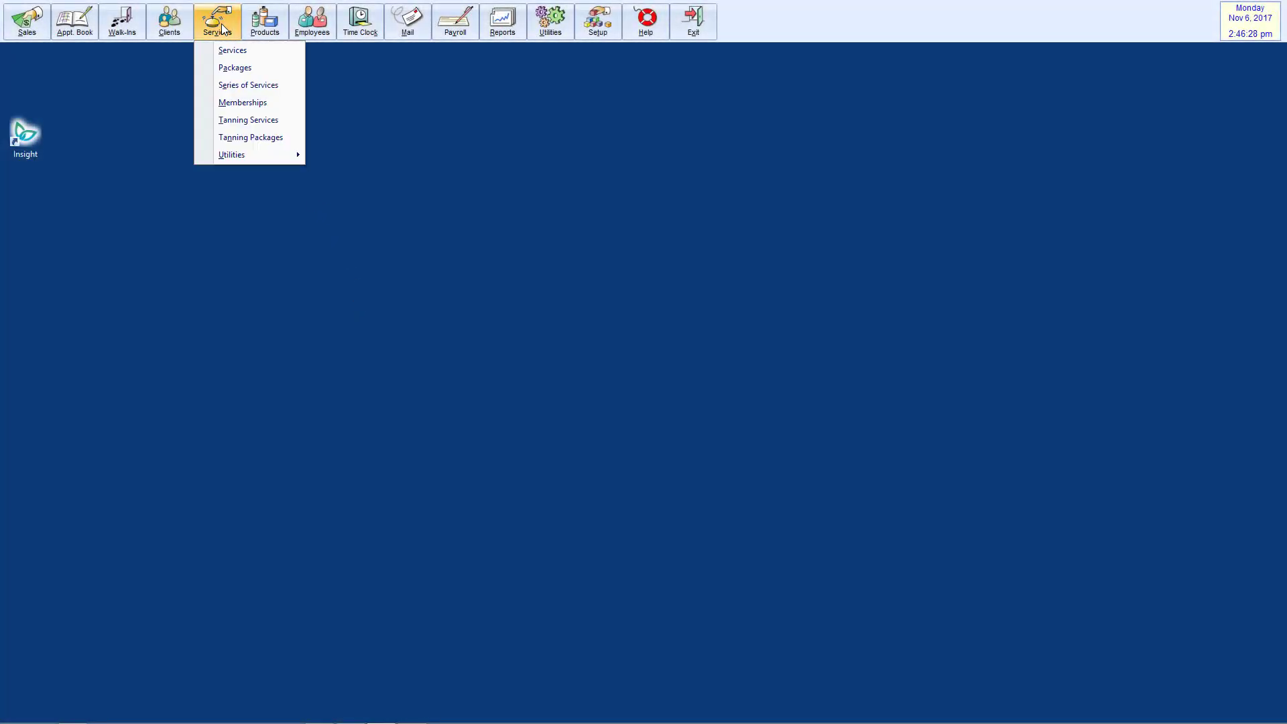
{"action": "left_click", "coordinate": [231, 118]}
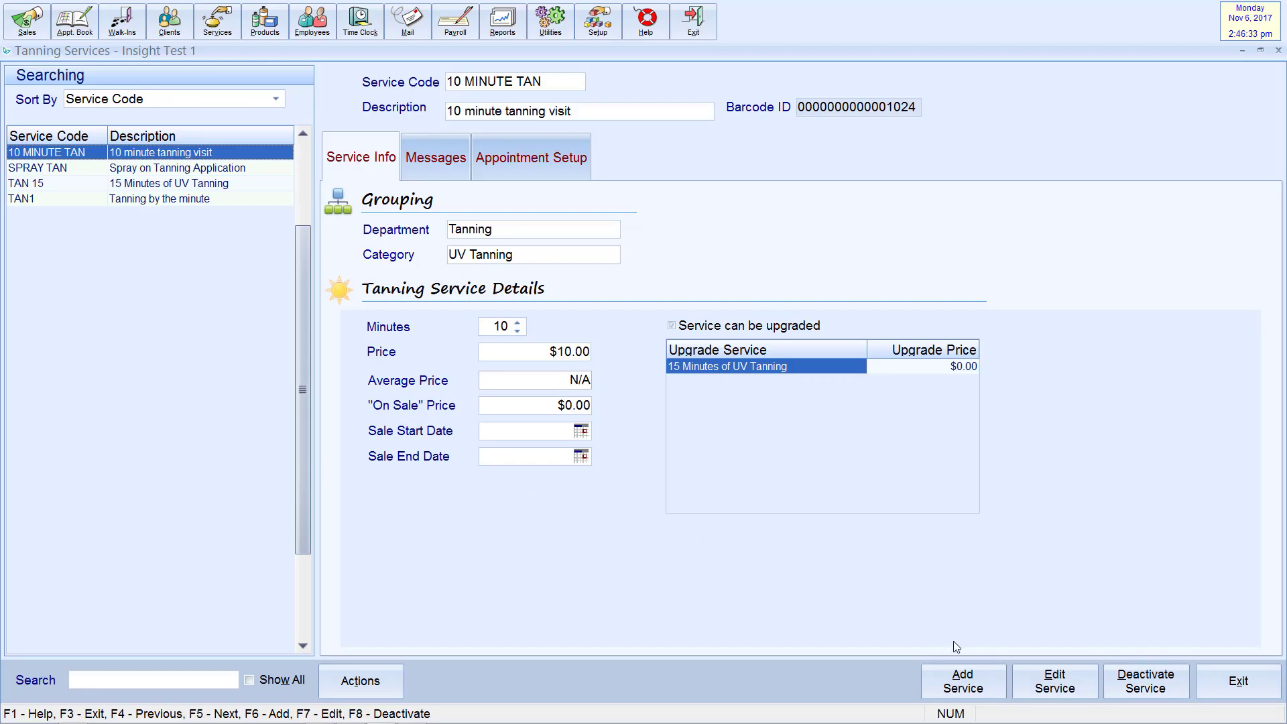
{"action": "left_click", "coordinate": [963, 678]}
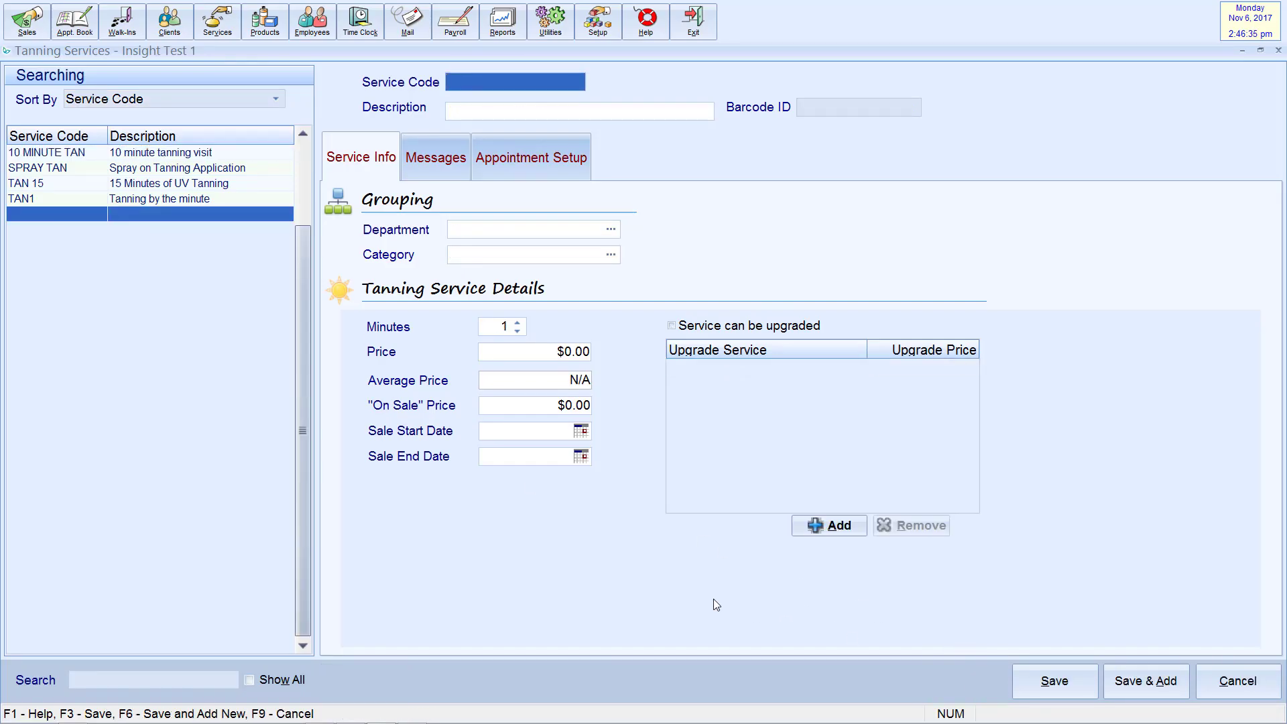
{"action": "type", "text": "20 MINUTE TAN"}
{"action": "left_click", "coordinate": [480, 107]}
{"action": "type", "text": "20 minute tan"}
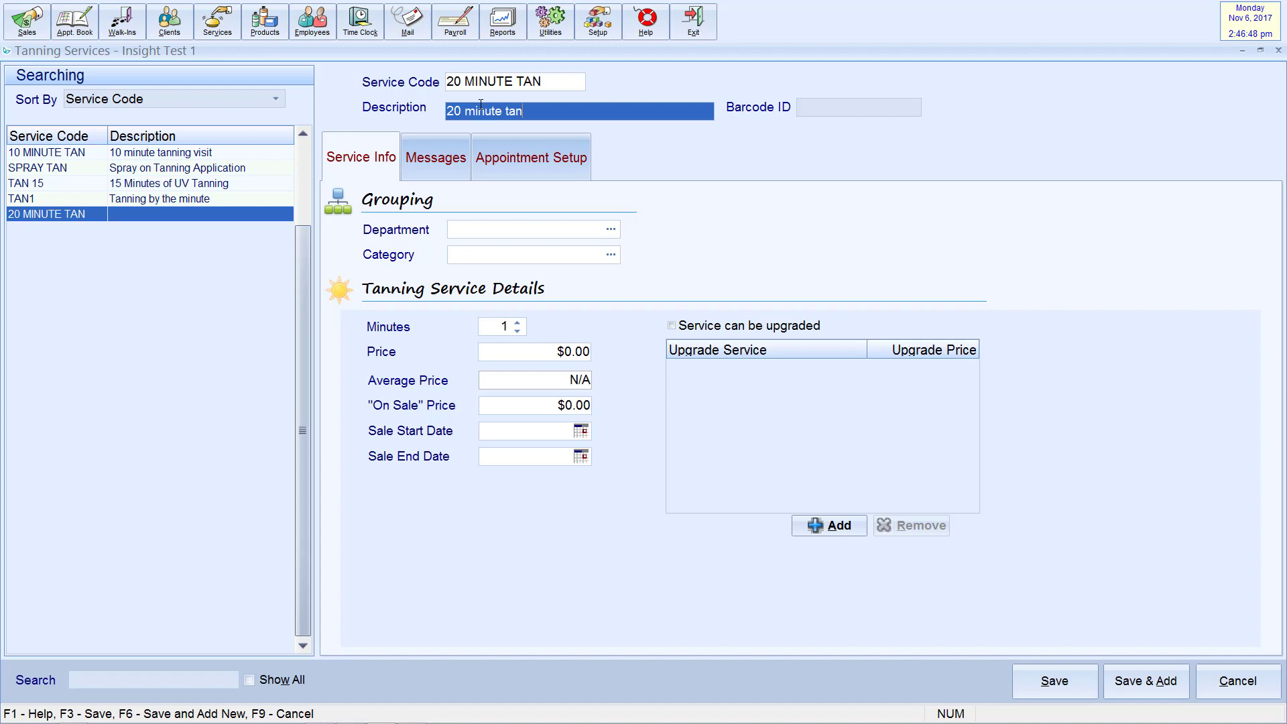
{"action": "type", "text": "ning visit"}
Set the service's department to Tanning and its category to UV Tanning
{"action": "left_click", "coordinate": [612, 230]}
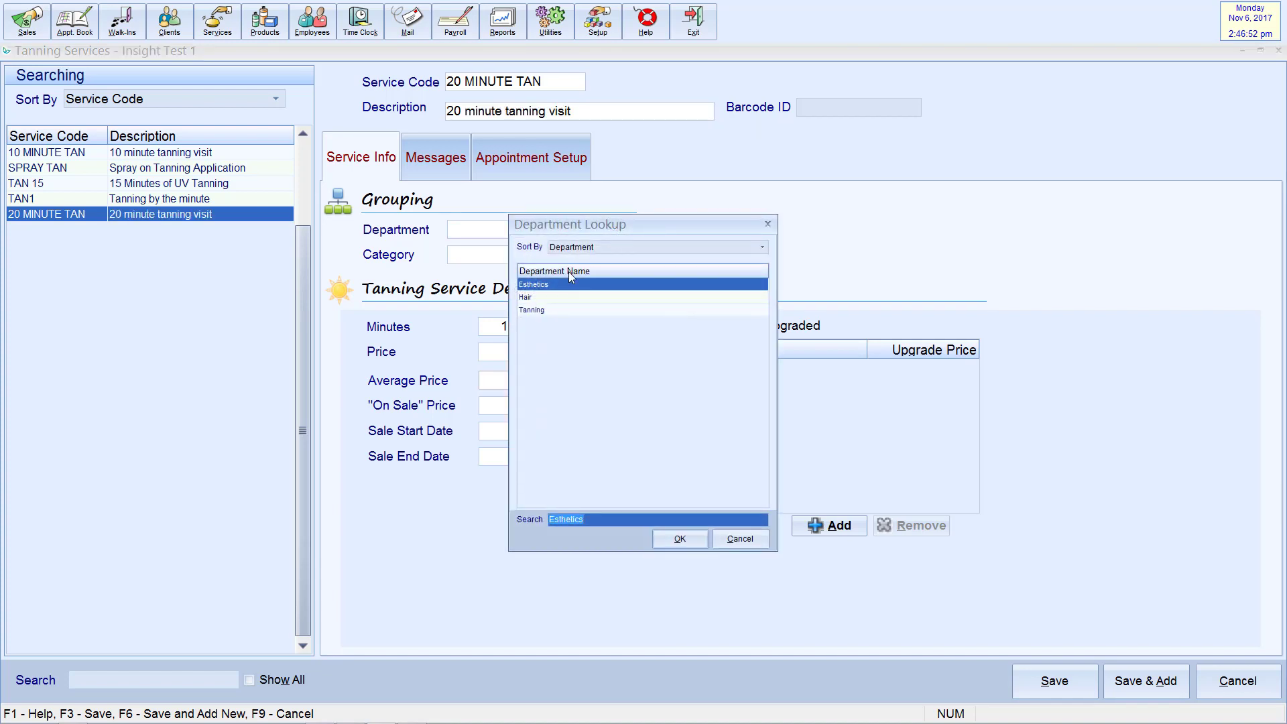
{"action": "double_click", "coordinate": [553, 311]}
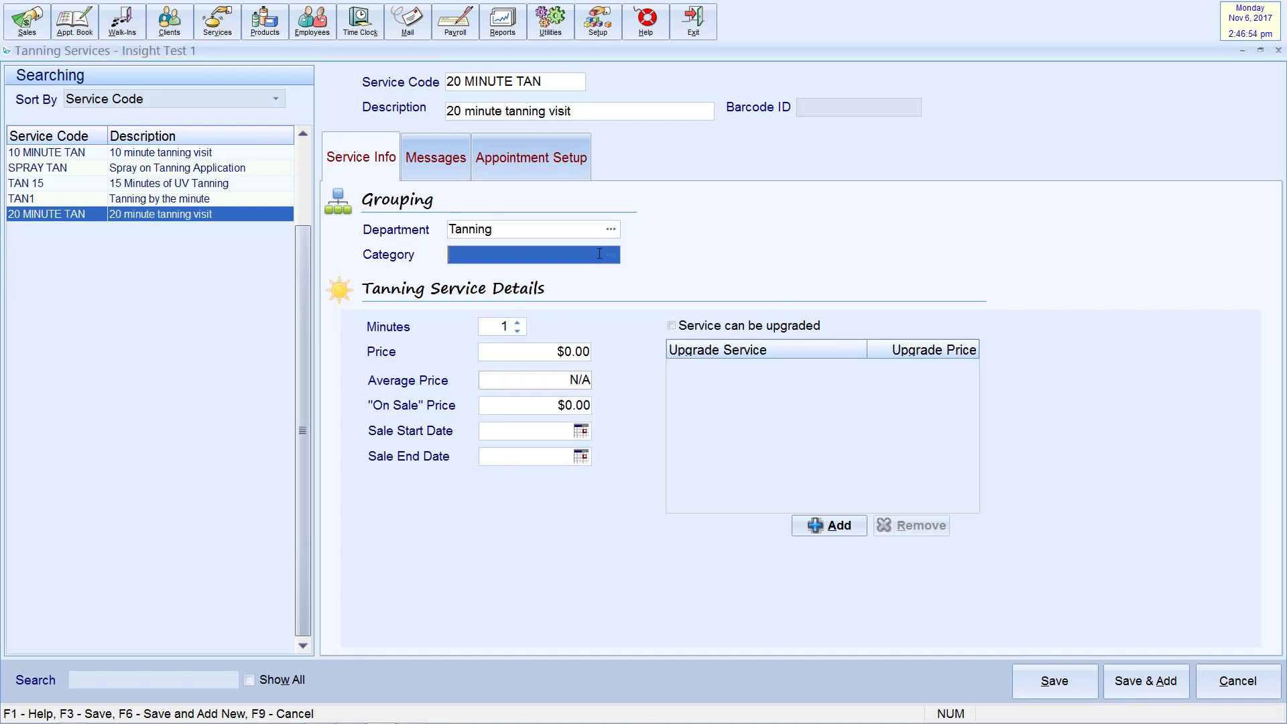
{"action": "left_click", "coordinate": [609, 255]}
{"action": "double_click", "coordinate": [623, 320]}
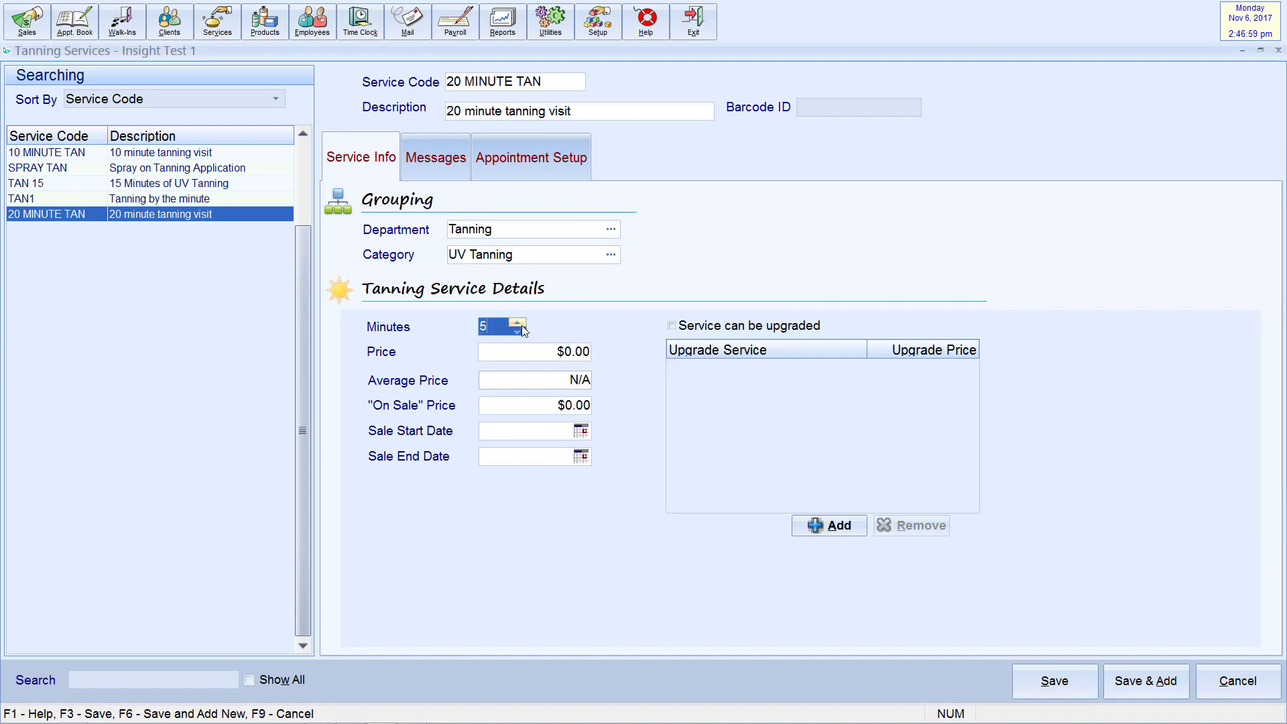
Enter 20 minutes and a $20.00 price, and allow the service to be upgraded
{"action": "type", "text": "20"}
{"action": "left_click", "coordinate": [586, 353]}
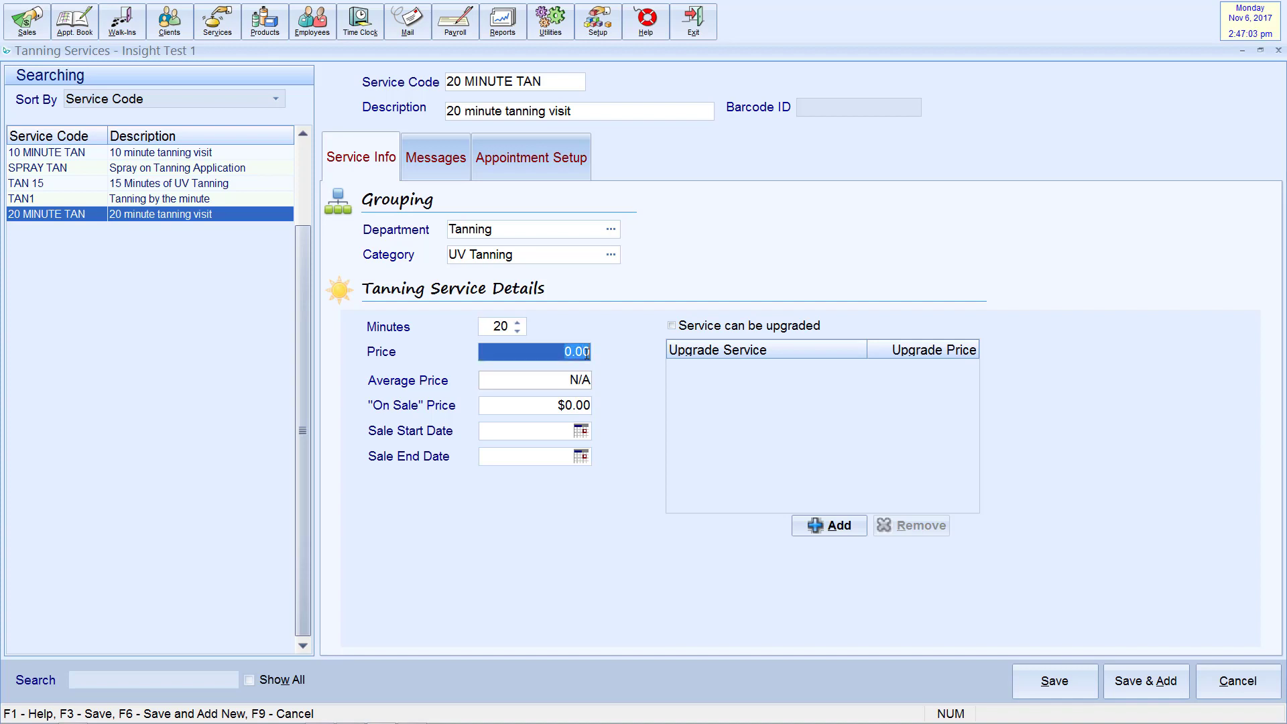
{"action": "type", "text": "20"}
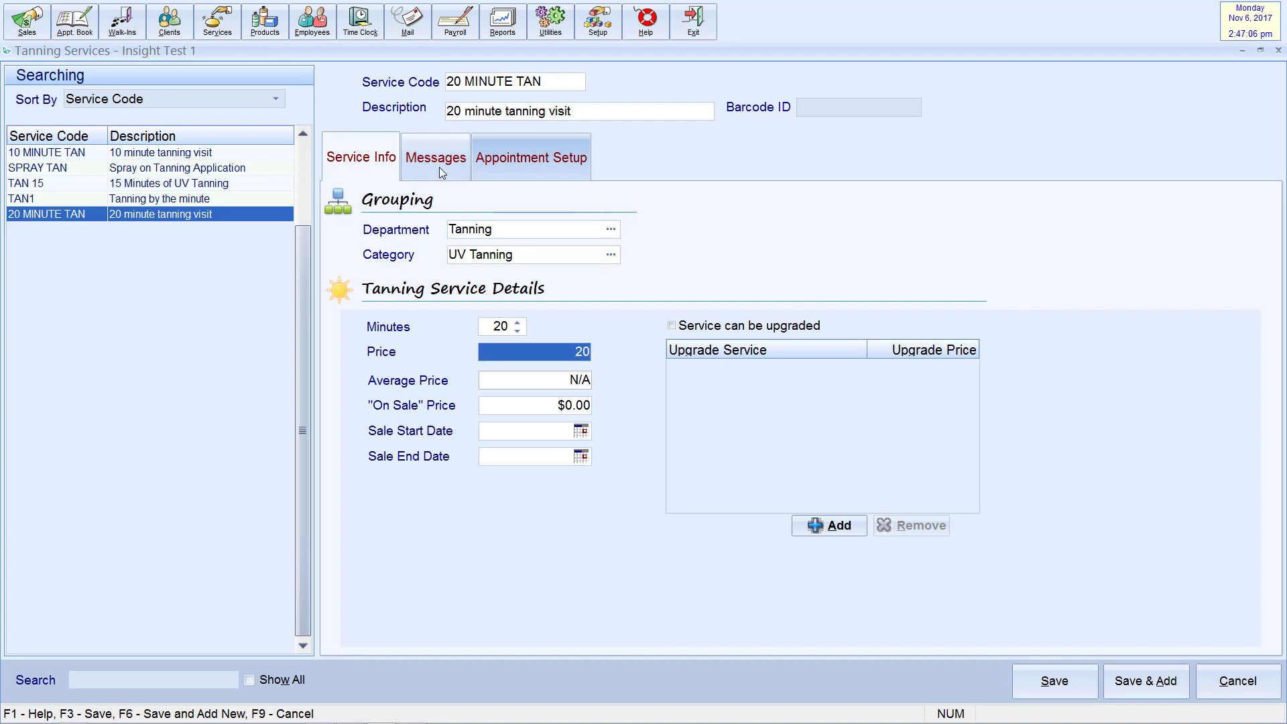
{"action": "left_click", "coordinate": [671, 325]}
{"action": "left_click", "coordinate": [807, 522]}
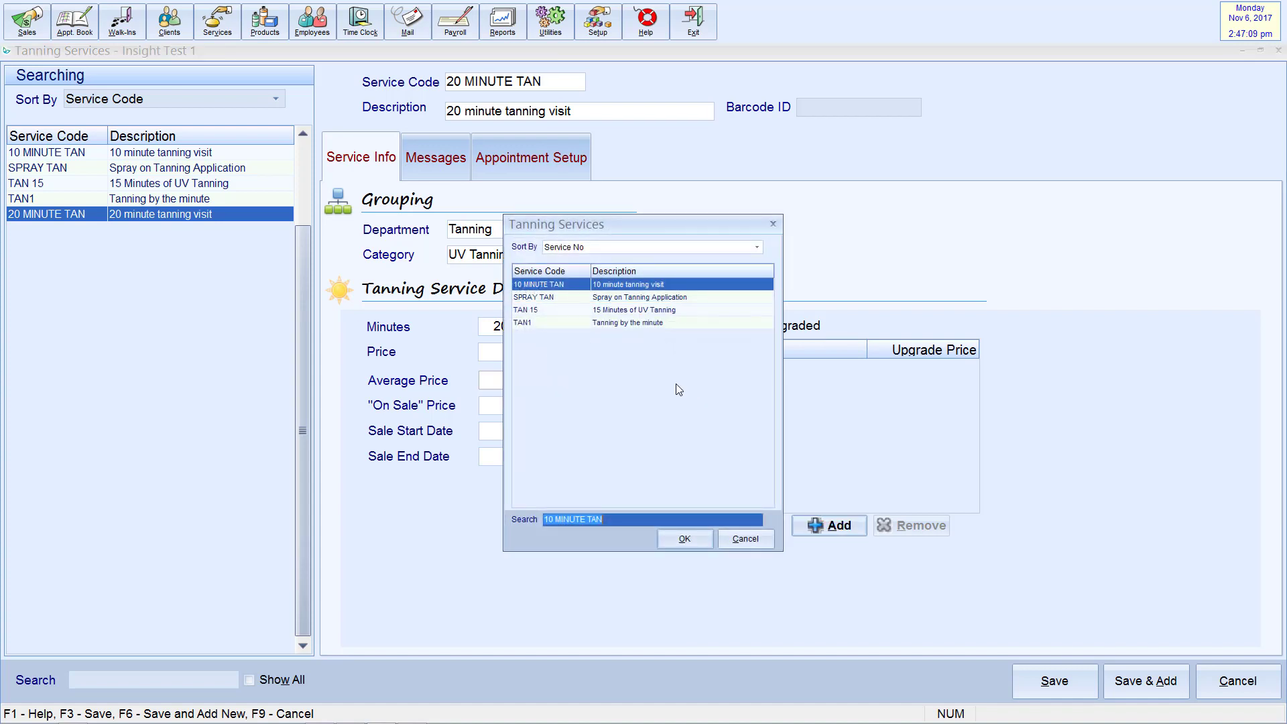
Pick TAN 15 as the upgrade, then turn upgrading back off and save 20 MINUTE TAN
{"action": "left_click", "coordinate": [609, 311]}
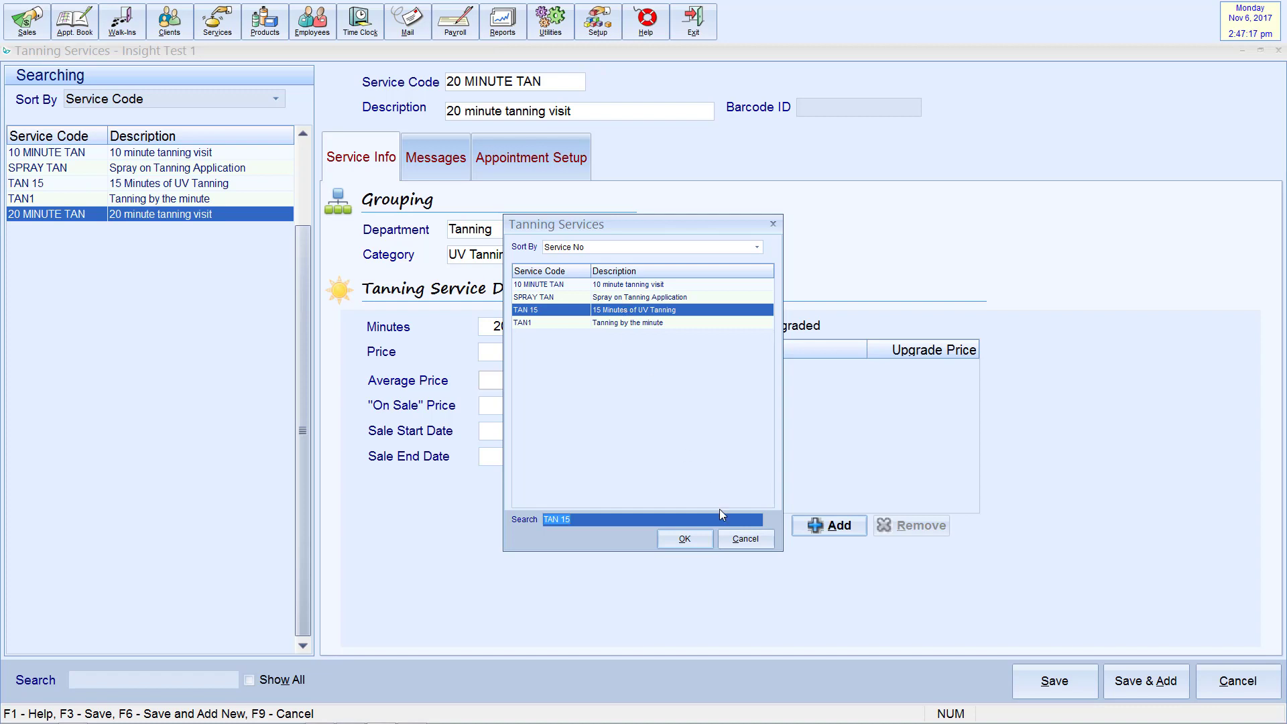
{"action": "left_click", "coordinate": [685, 538]}
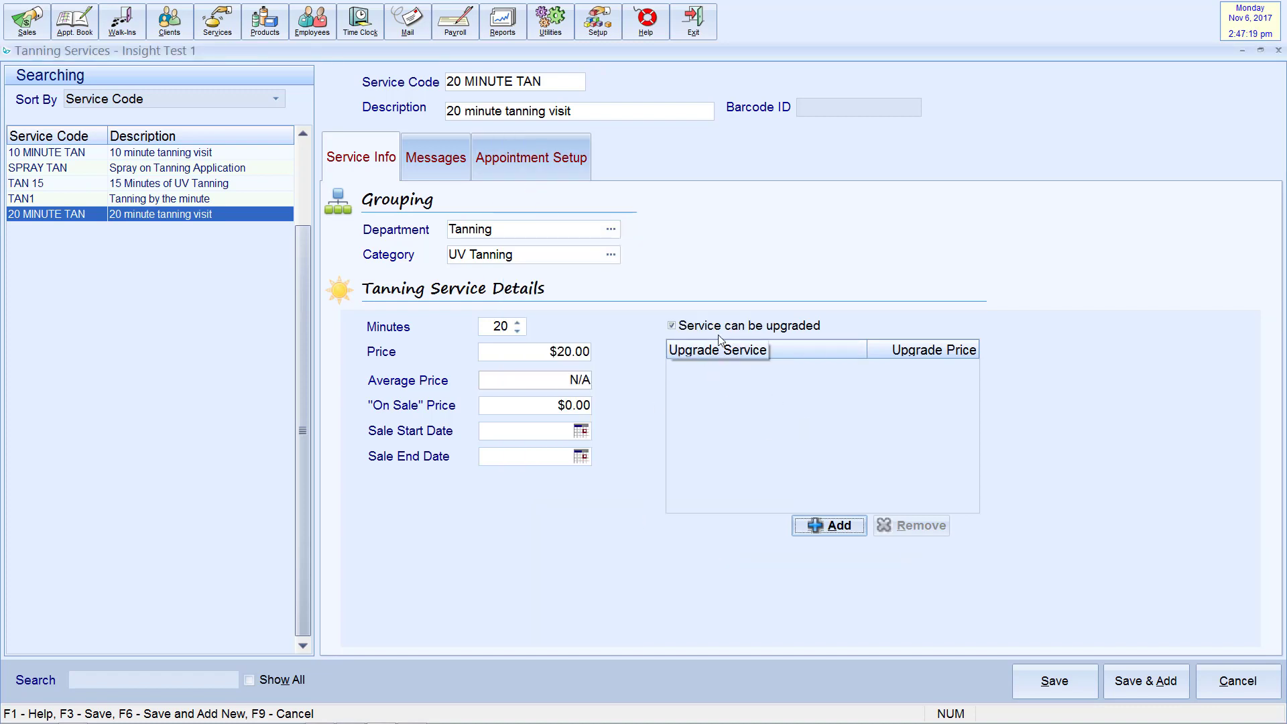
{"action": "left_click", "coordinate": [694, 326]}
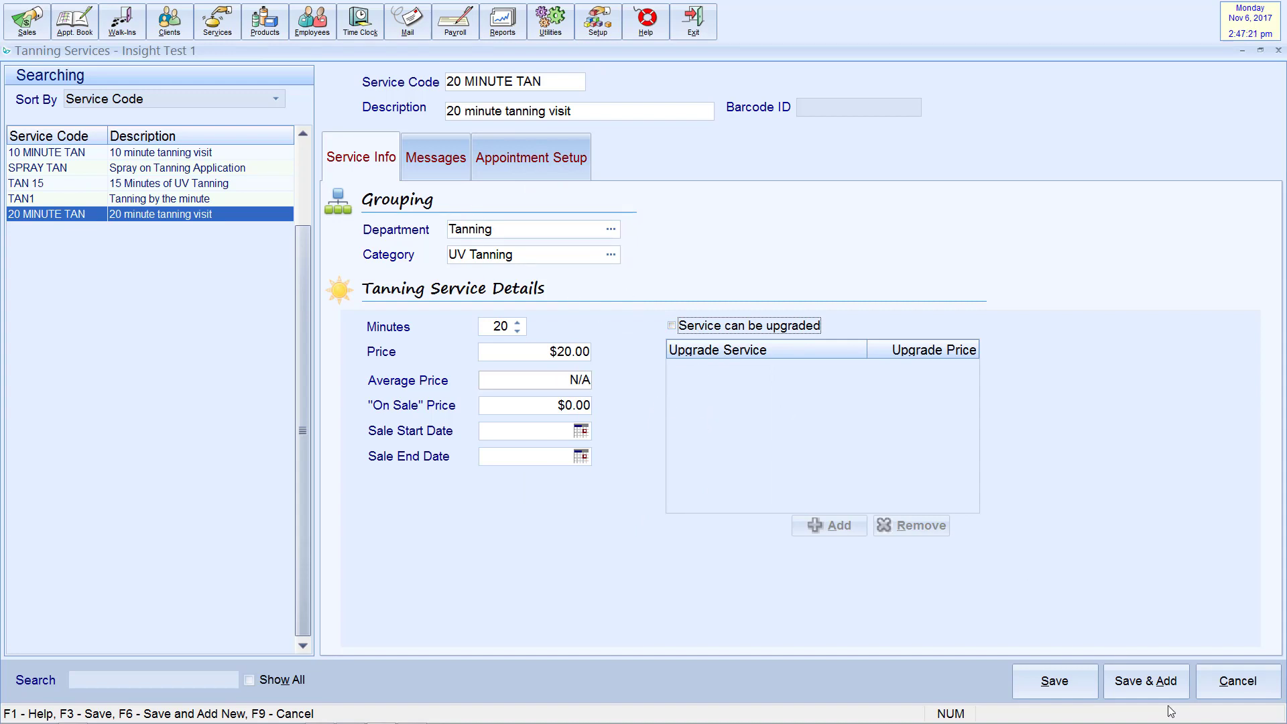
{"action": "left_click", "coordinate": [1081, 686]}
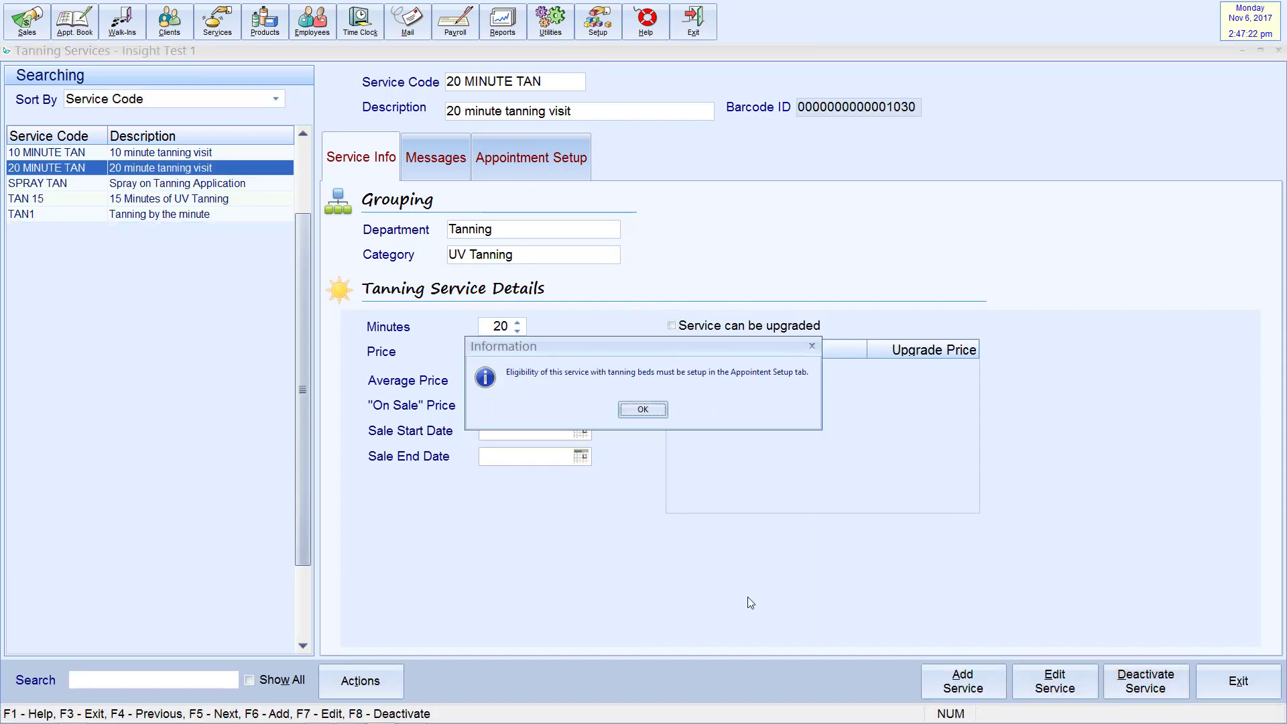
Mark 20 MINUTE TAN eligible on UV BED 1 and UV BED 2 and save the change
{"action": "left_click", "coordinate": [659, 409]}
{"action": "left_click", "coordinate": [526, 161]}
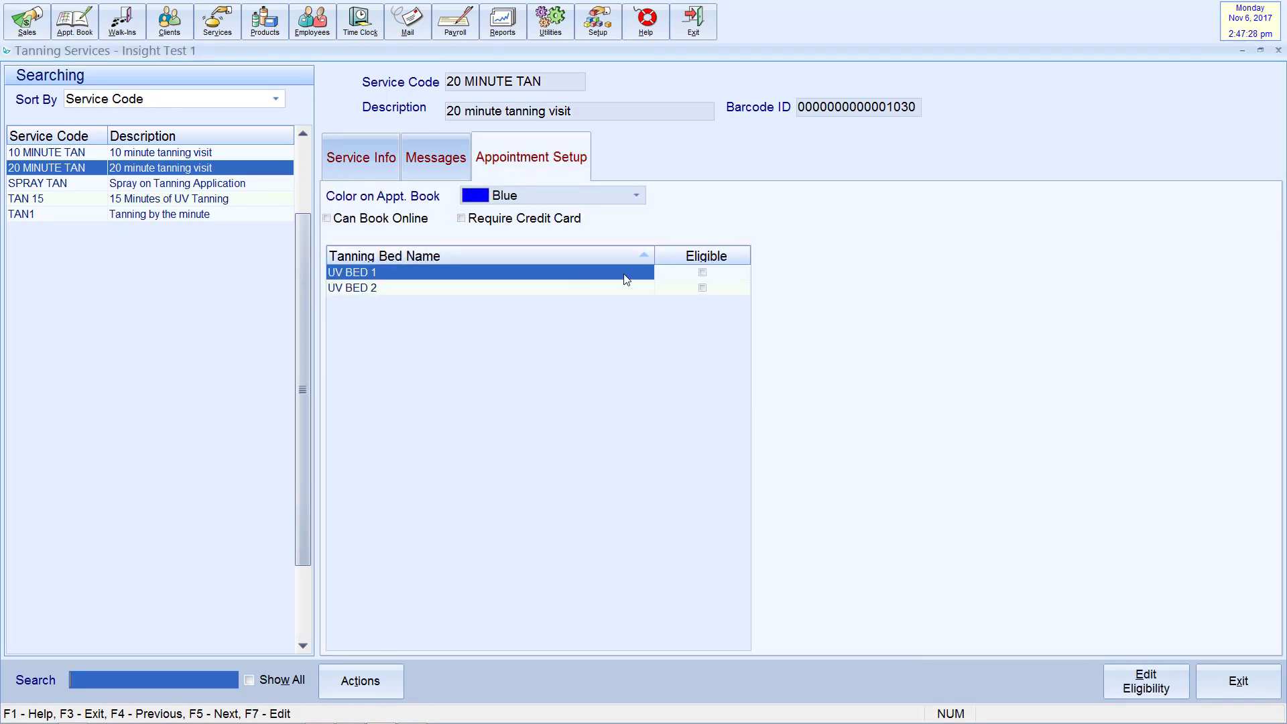
{"action": "left_click", "coordinate": [1148, 685]}
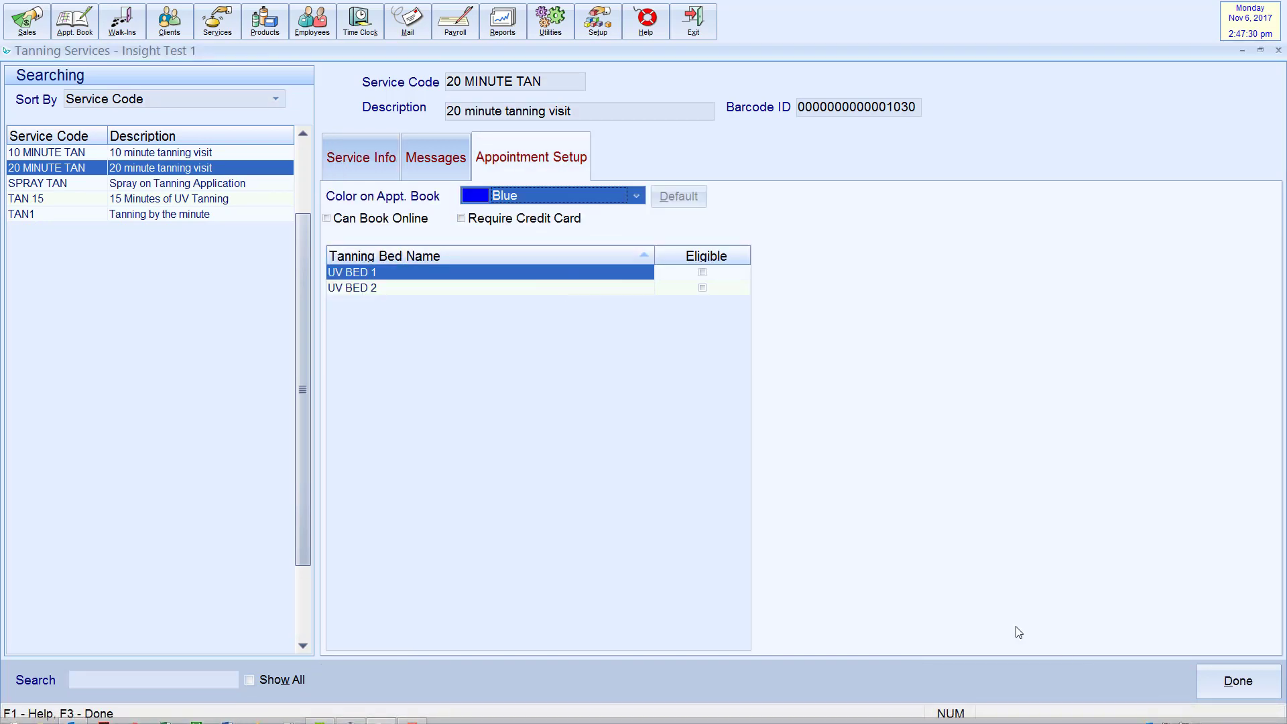
{"action": "left_click", "coordinate": [703, 272]}
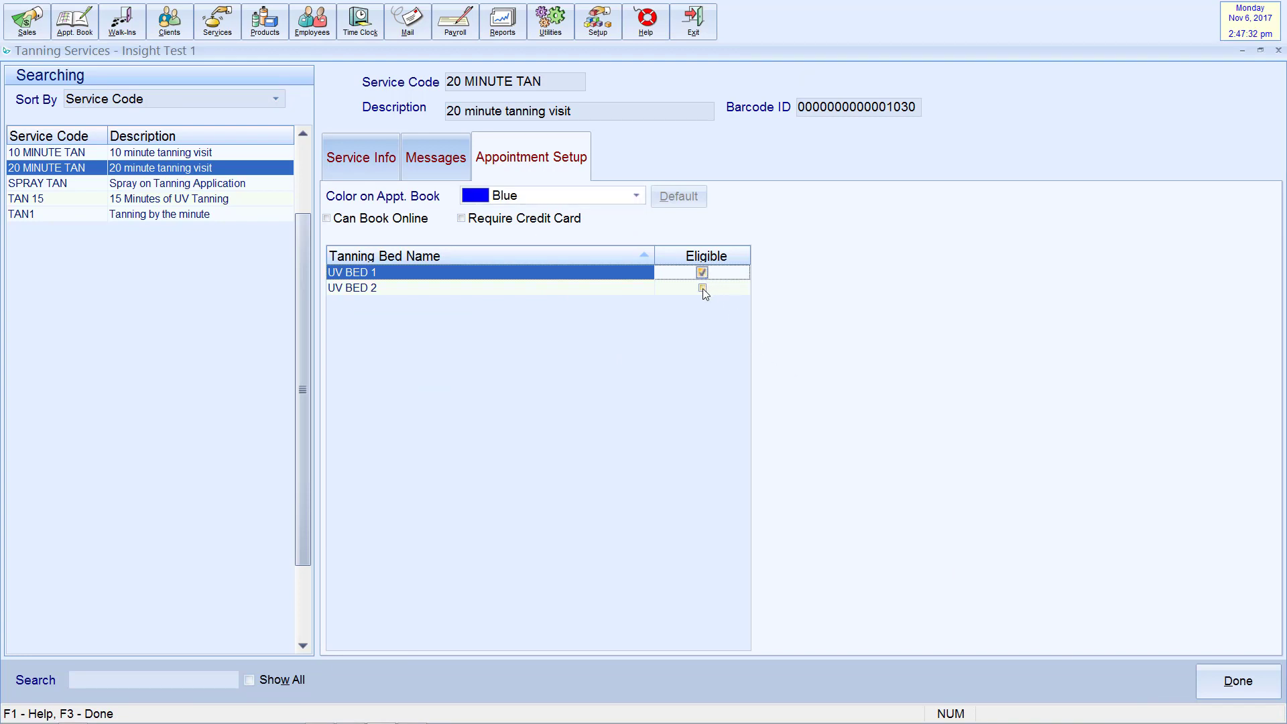
{"action": "left_click", "coordinate": [702, 288]}
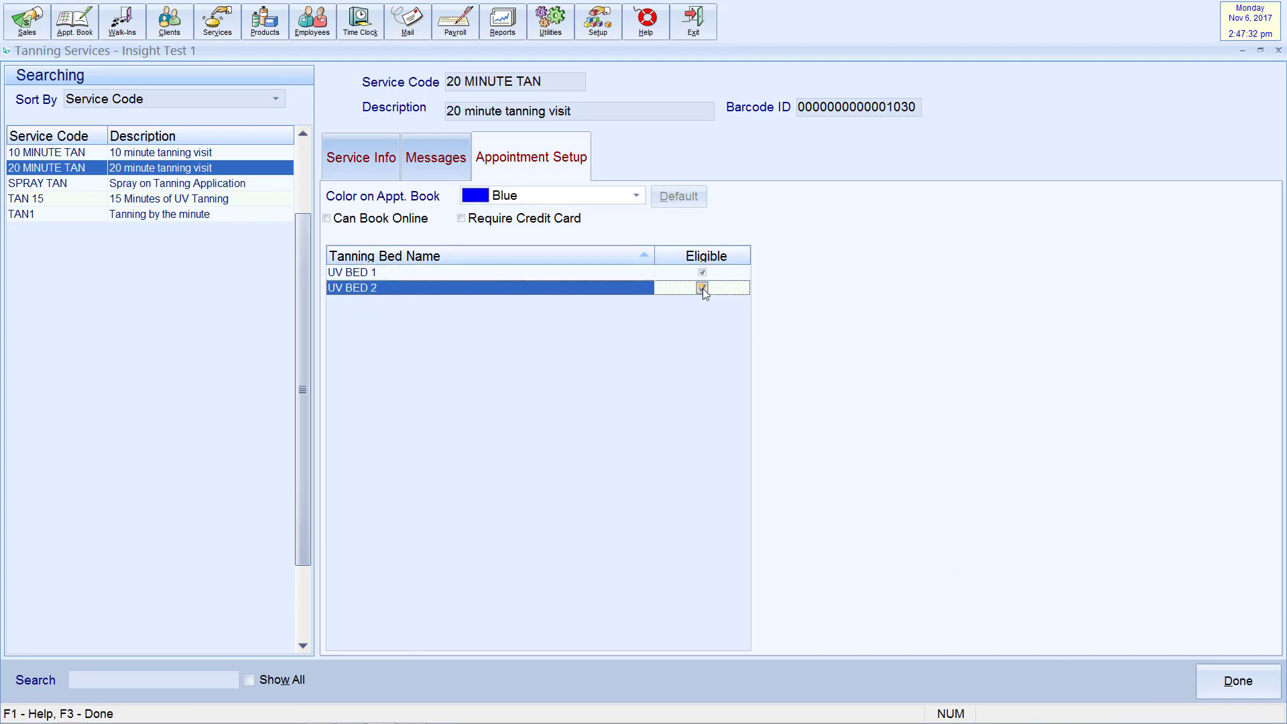
{"action": "left_click", "coordinate": [1227, 681]}
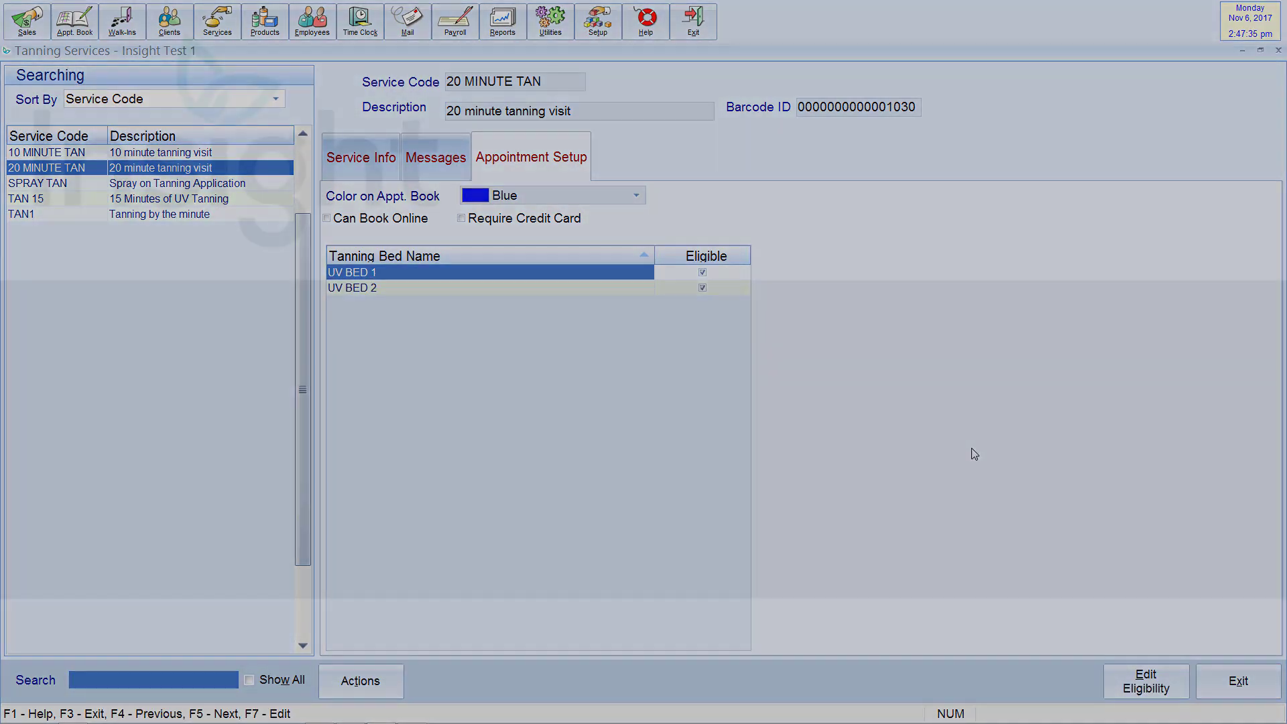